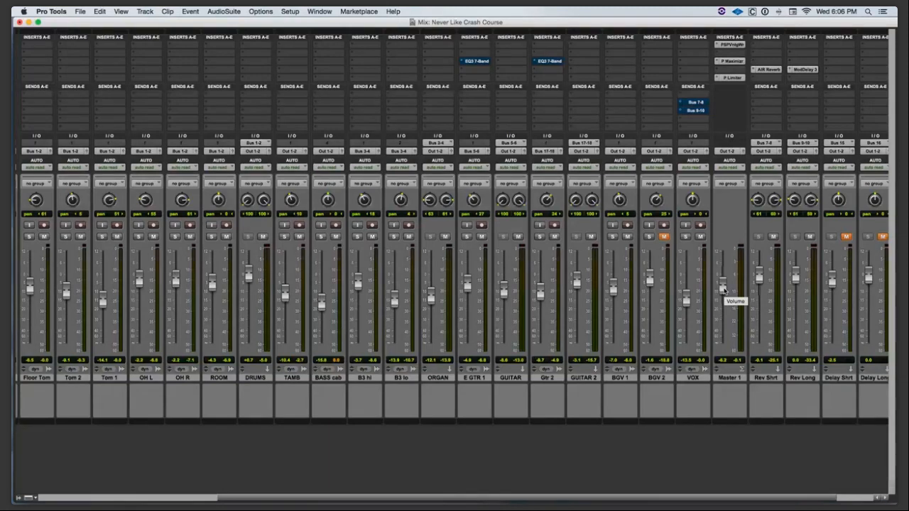
- Reset the Master 1 fader to about unity gain and play back the mix
key("space")
left_click(723, 289, "alt")
key("space")
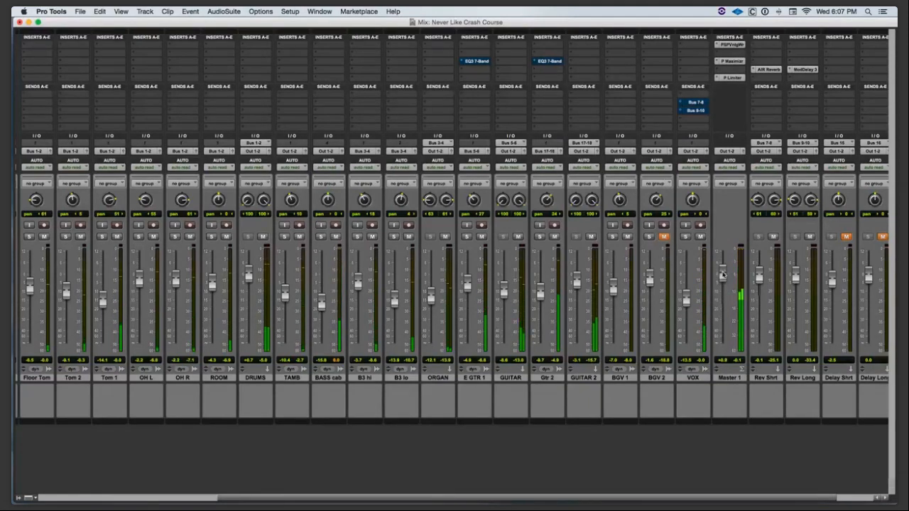
- Solo the kick, snare and BASS cab tracks during playback and lower the BASS cab fader slightly
scroll(723, 275, "left", 7)
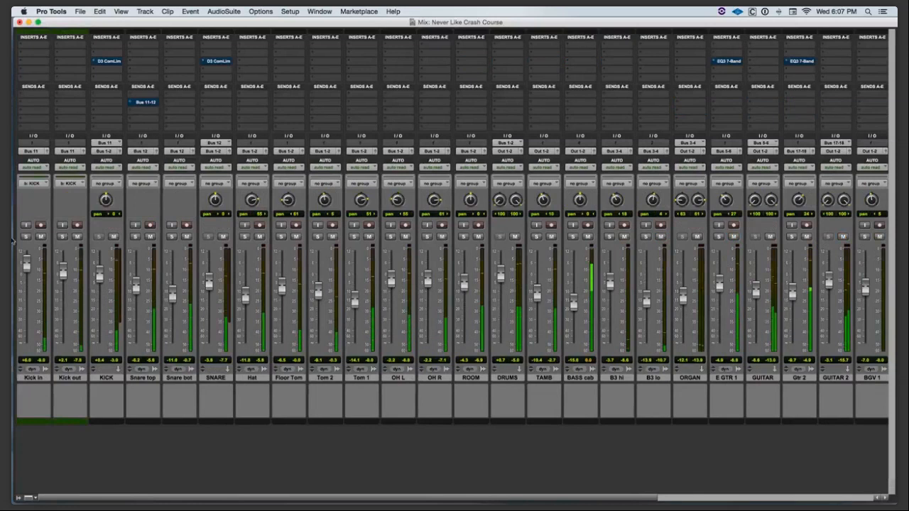
left_click(26, 238)
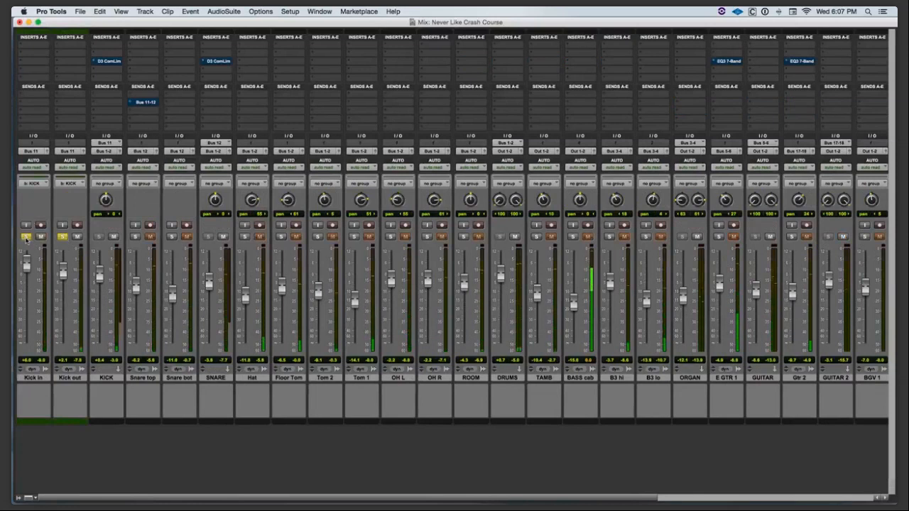
left_click(135, 236)
left_click(171, 237)
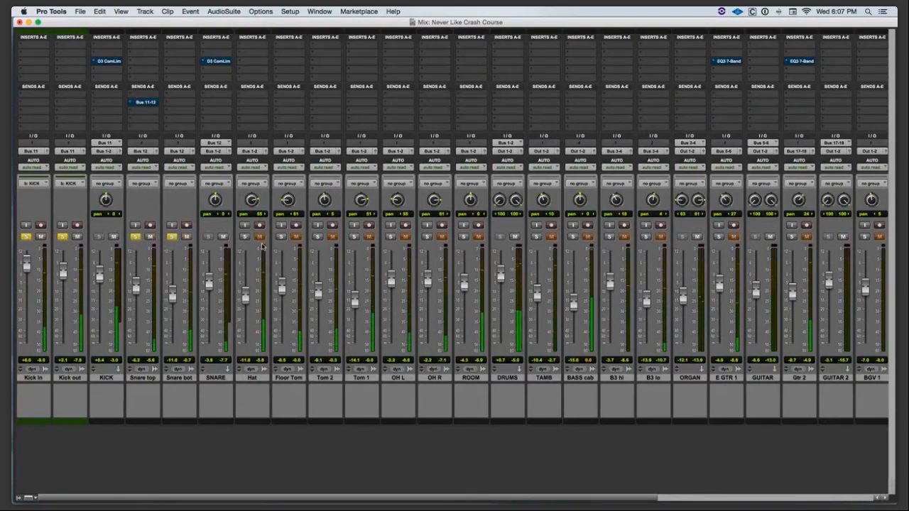
left_click(572, 237)
left_click_drag(575, 310, 575, 311)
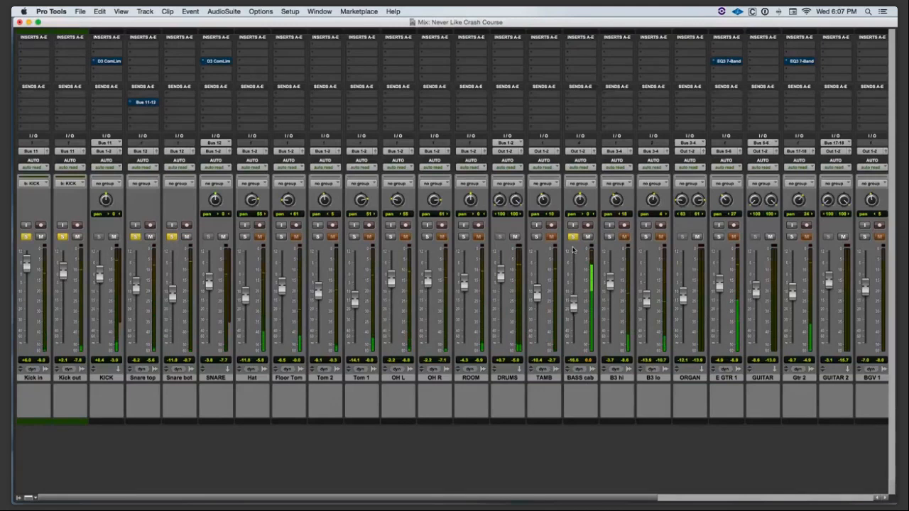
- Turn off solo on the BASS cab, both snare and both kick tracks
left_click(573, 236)
left_click(172, 237)
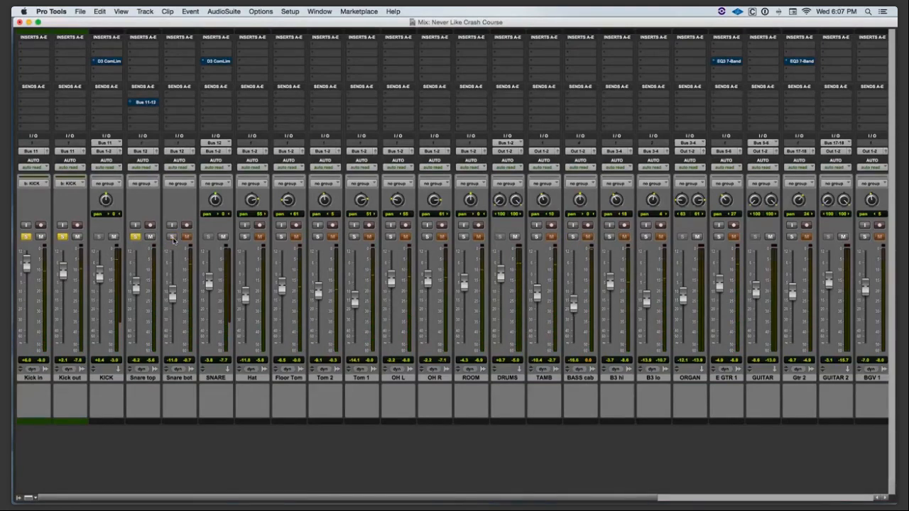
left_click(135, 236)
left_click(63, 236)
left_click(27, 236)
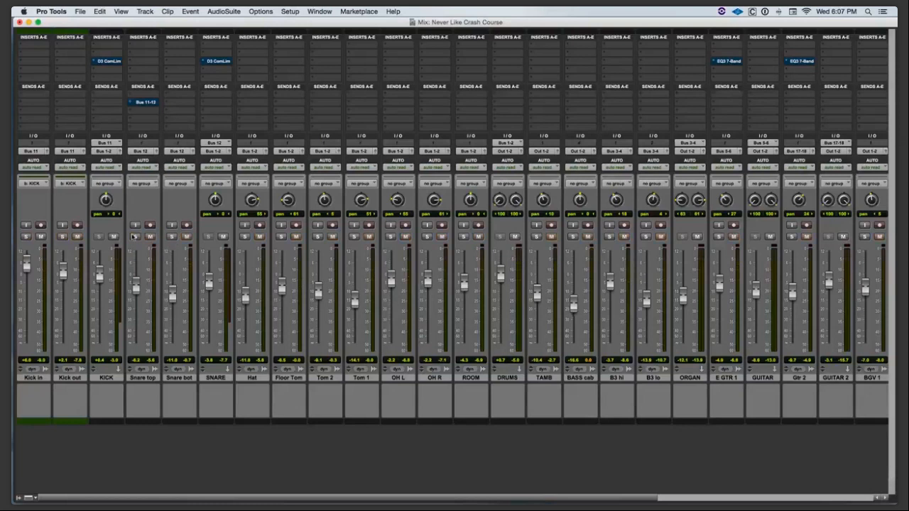
- Pull the Master 1 fader down to about -30 dB to hear the mix very quietly
scroll(133, 237, "right", 10)
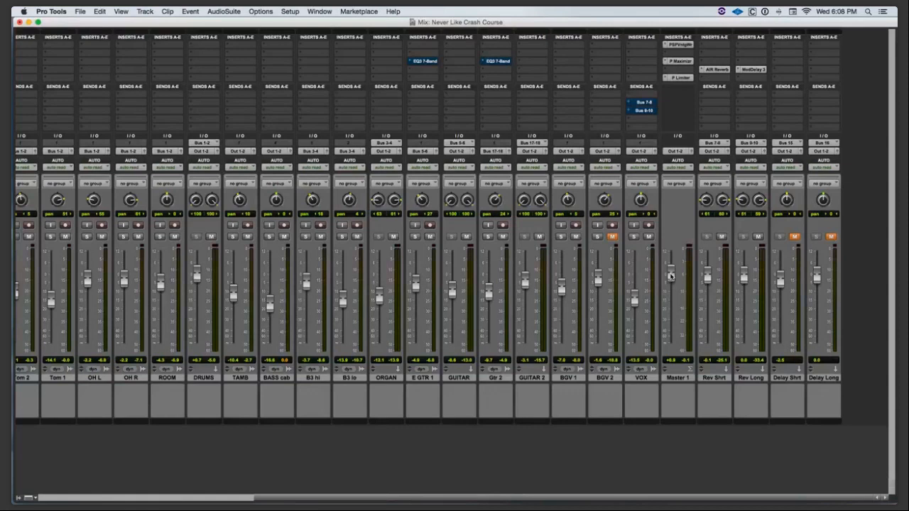
left_click_drag(670, 276, 671, 323)
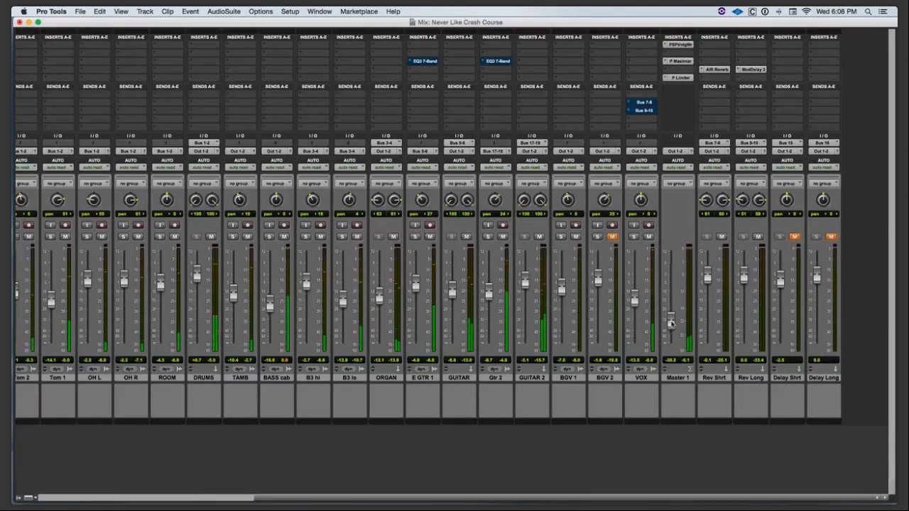
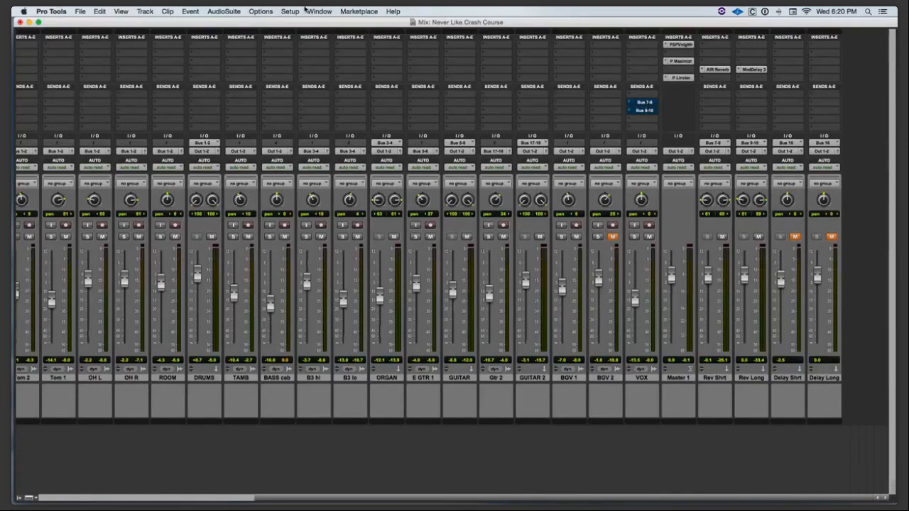
- Solo the E GTR 1 and Gtr 2 tracks and play the two guitars together
key("space")
left_click(415, 237)
left_click(489, 237)
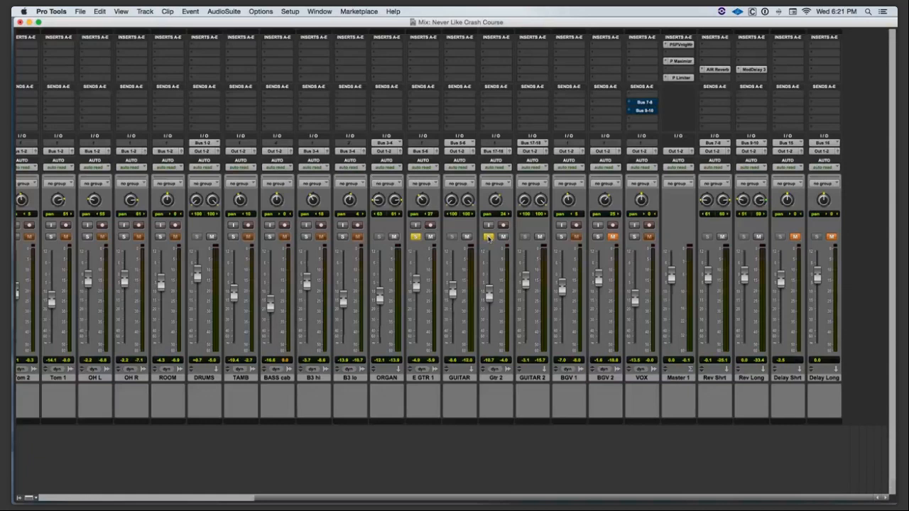
key("space")
key("space")
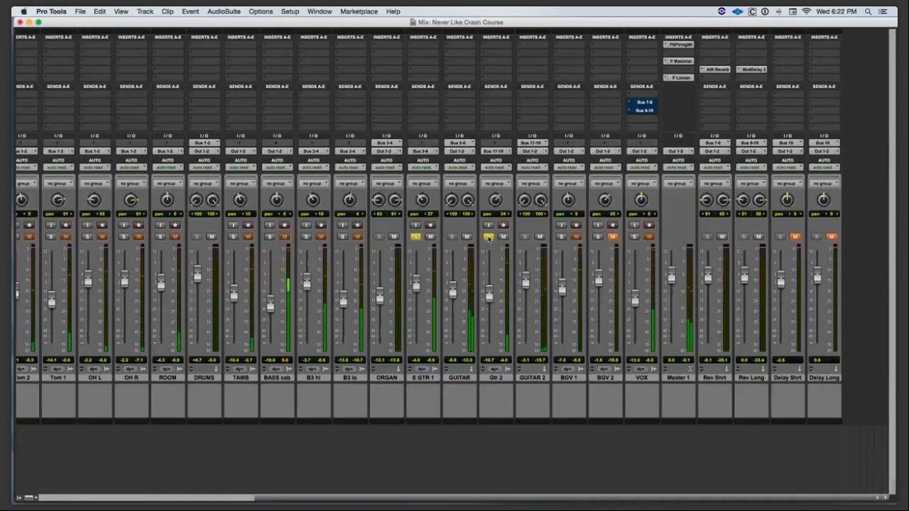
- Insert EQ3 7-Band on Gtr 2 and boost its high-mid band about 3.6 dB at 3.29 kHz
left_click(493, 64)
left_click(517, 80)
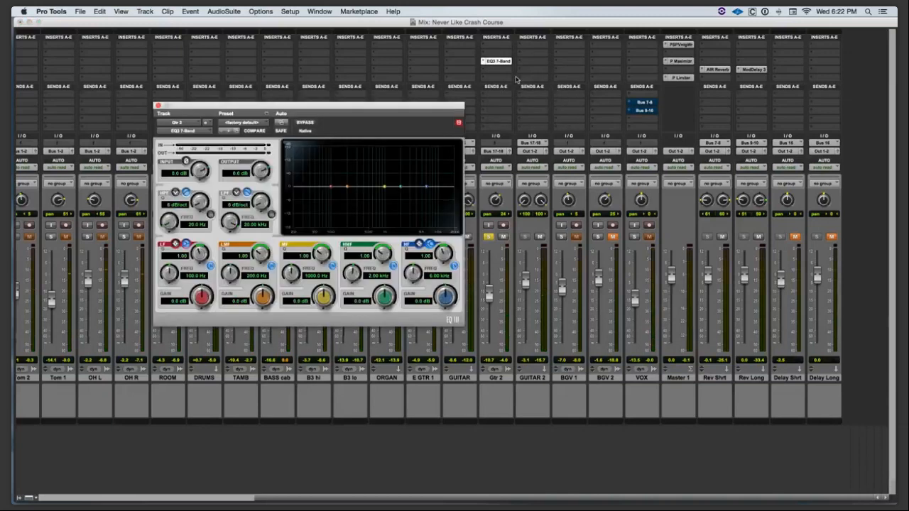
left_click_drag(361, 105, 774, 34)
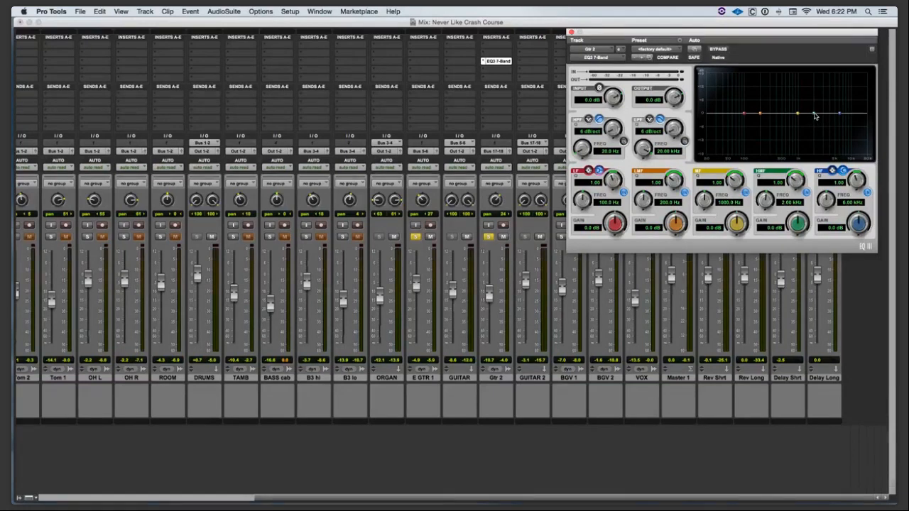
left_click_drag(815, 115, 826, 108)
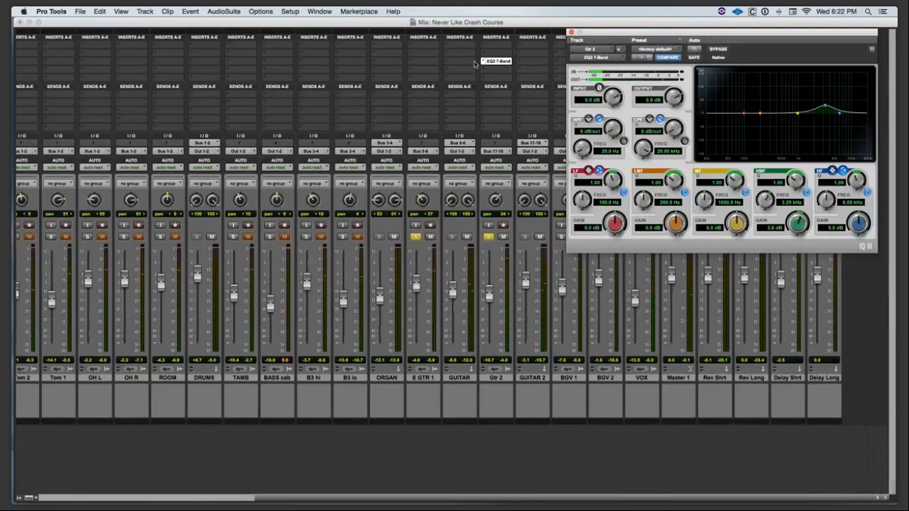
- Insert EQ3 7-Band on E GTR 1, place its window beside the Gtr 2 EQ and start playback
left_click(416, 64)
left_click(436, 78)
left_click_drag(788, 33, 410, 29)
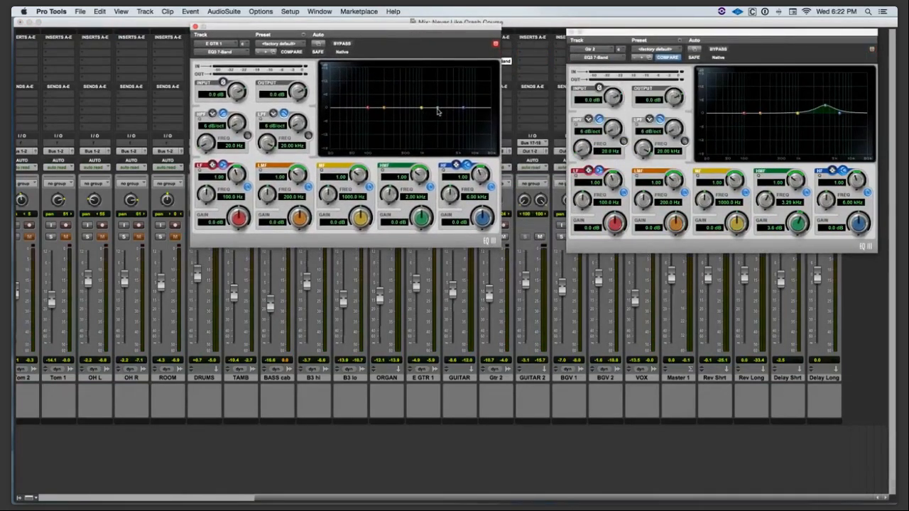
key("space")
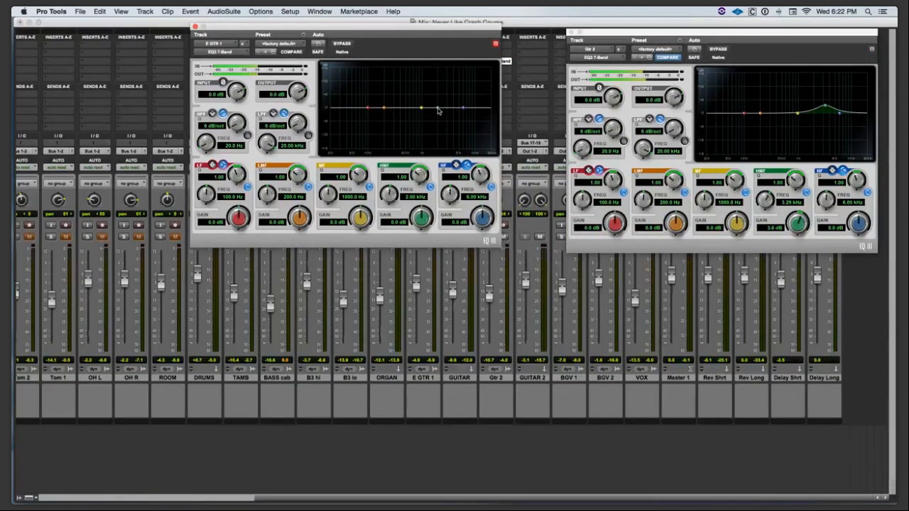
- Audition a 3.2 dB high-mid boost at 3.29 kHz on E GTR 1, and change it to a 4.2 dB cut
left_click_drag(438, 109, 448, 104)
left_click_drag(449, 105, 450, 104)
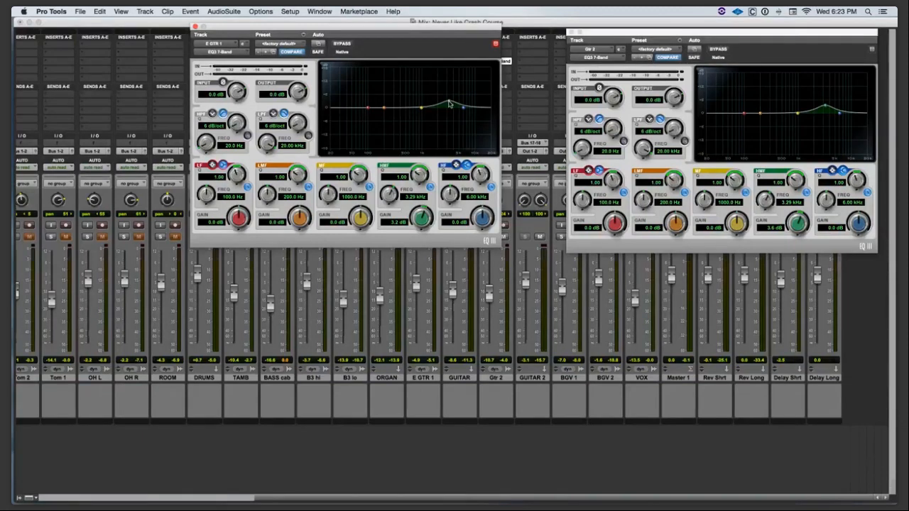
left_click_drag(449, 104, 448, 120)
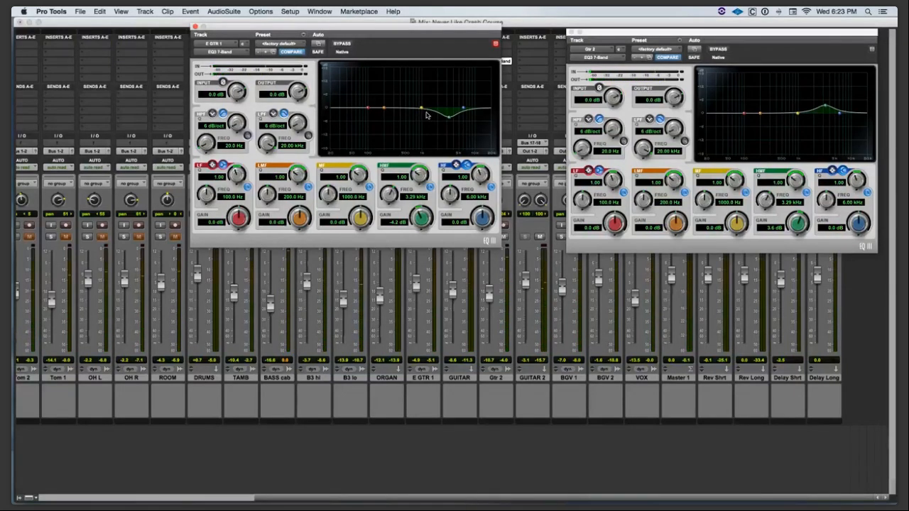
- Boost E GTR 1's mid band 3.0 dB at 1.02 kHz and its high band about 2.8 dB near 8.86 kHz
left_click_drag(424, 111, 423, 105)
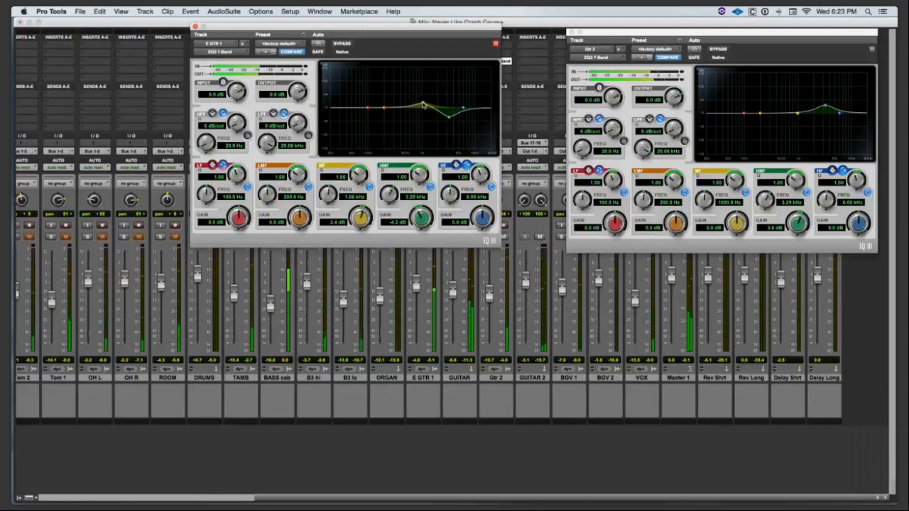
left_click_drag(423, 104, 422, 103)
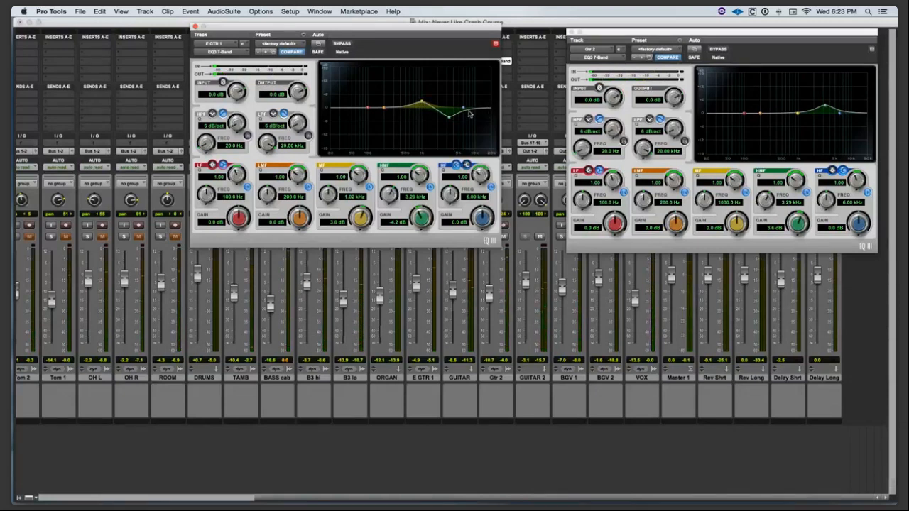
left_click_drag(463, 109, 470, 103)
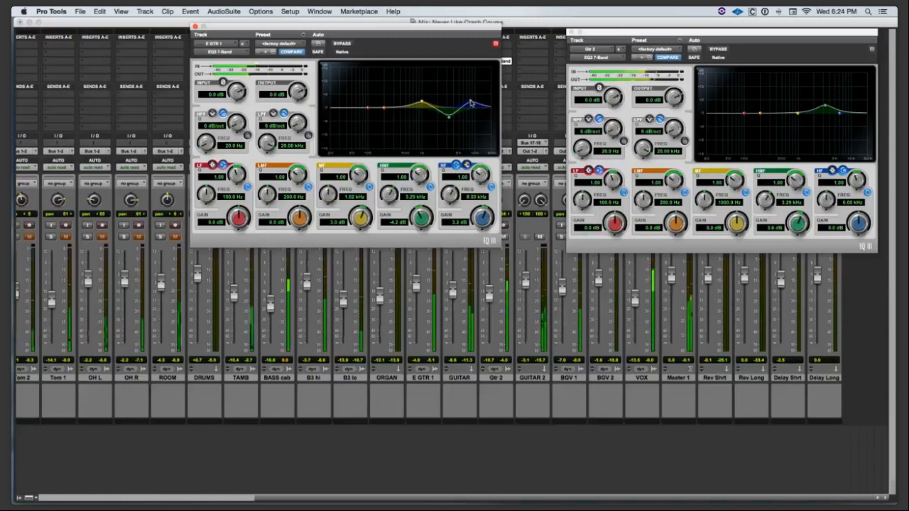
left_click_drag(471, 103, 473, 105)
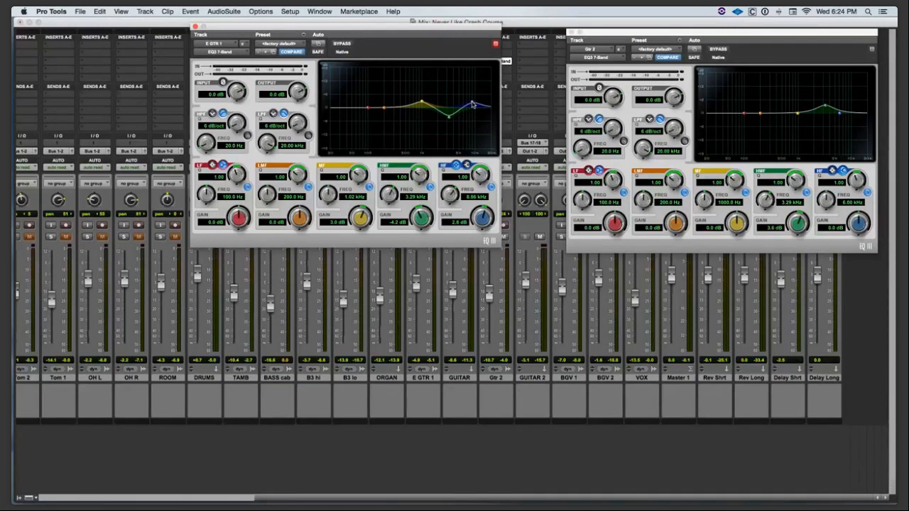
- Move the E GTR 1 EQ off the guitar channels, unsolo both guitars and raise the E GTR 1 fader slightly
left_click_drag(379, 30, 772, 281)
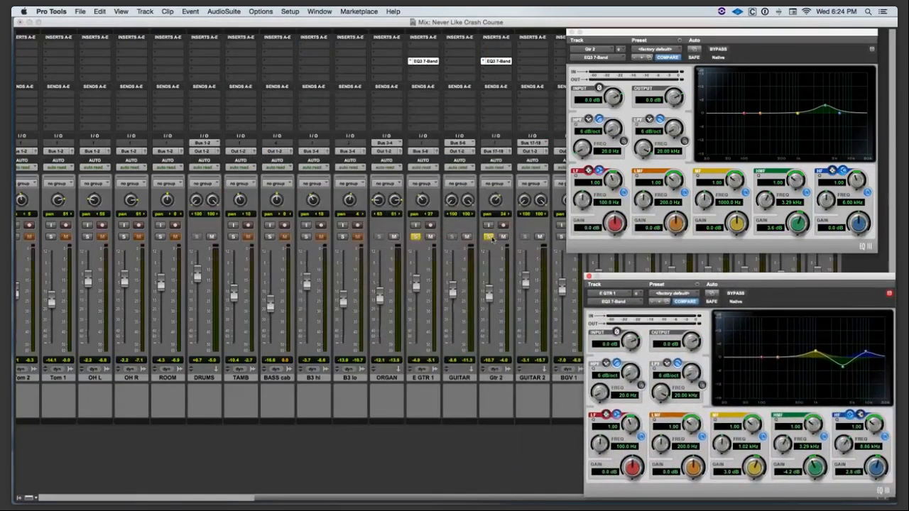
left_click(417, 237)
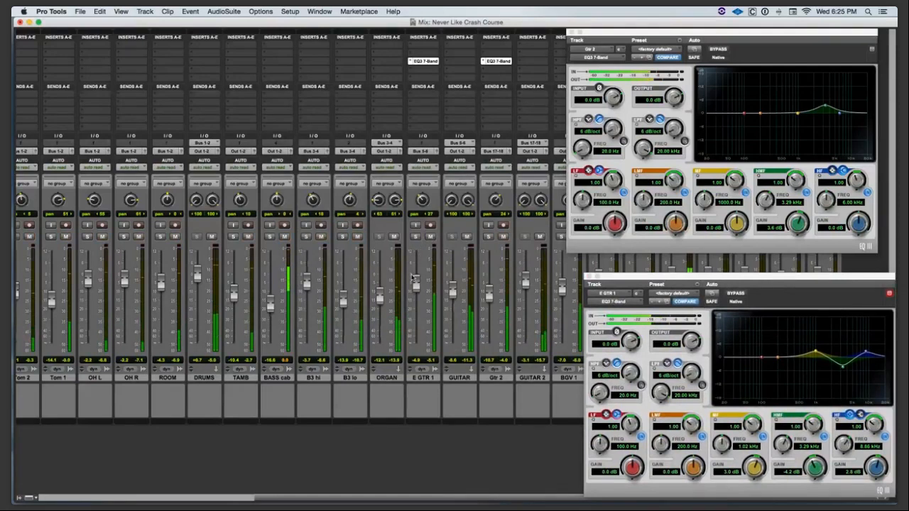
left_click_drag(417, 286, 418, 283)
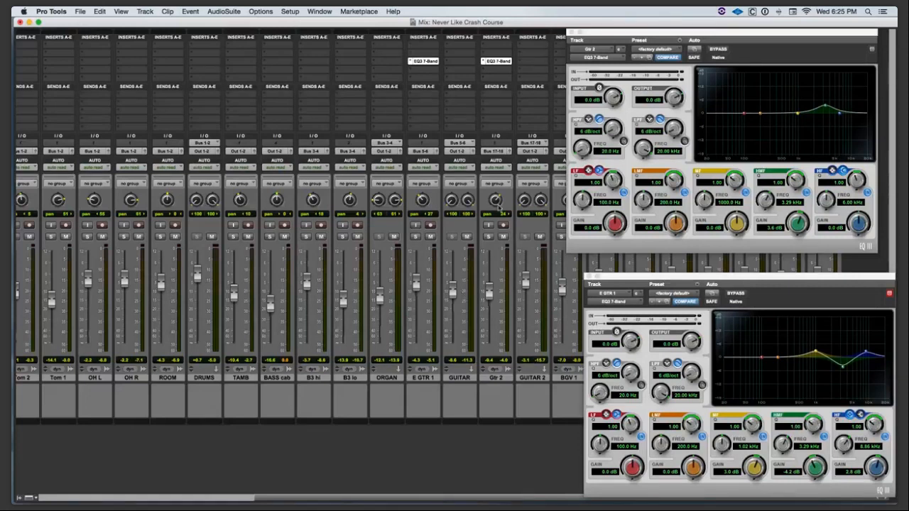
- Reset the EQs on Gtr 2 and E GTR 1 to the factory default preset
left_click(665, 53)
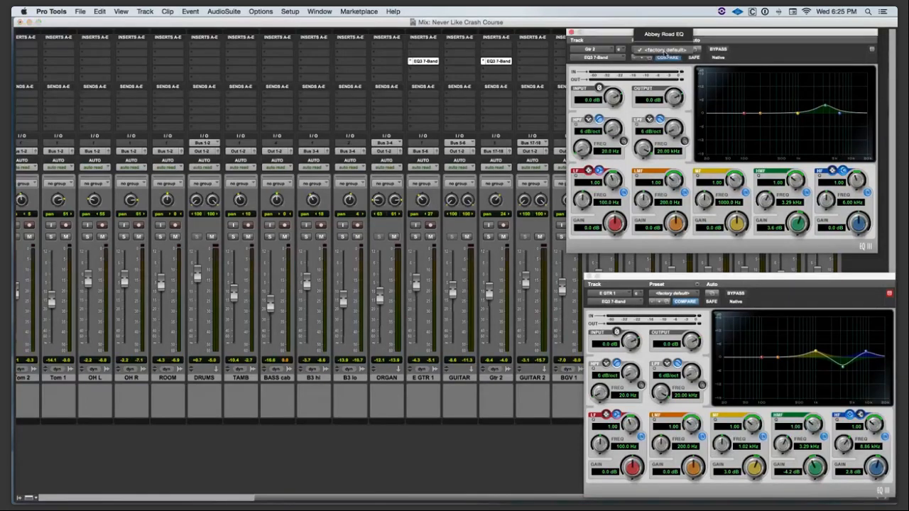
left_click(664, 50)
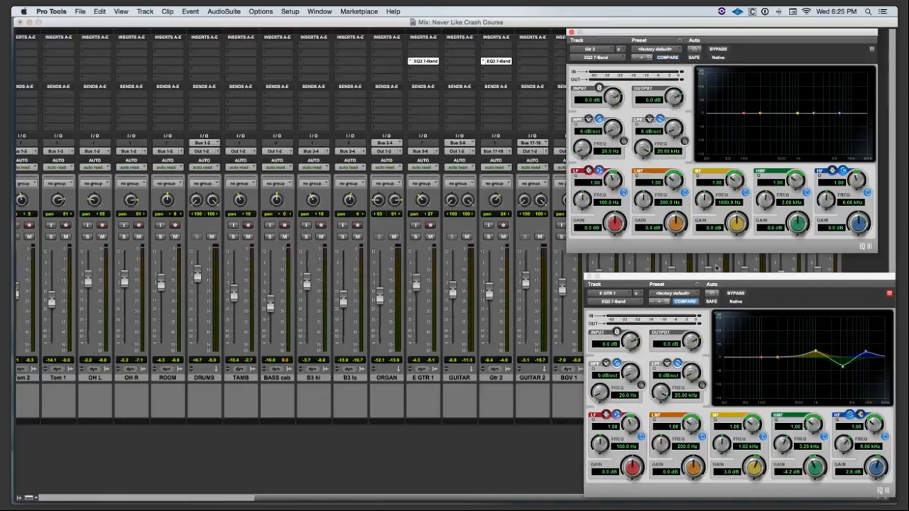
left_click(666, 293)
left_click(666, 295)
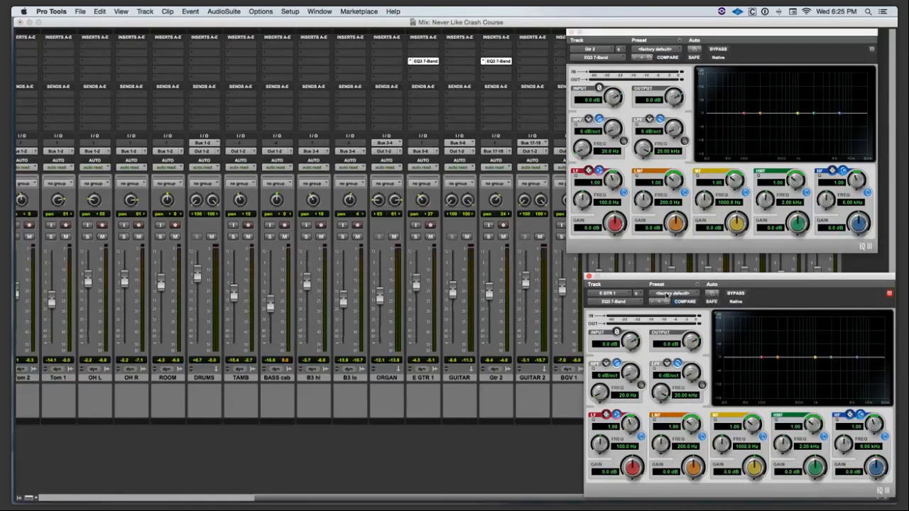
- Arrange the two EQ windows on either side of the guitar channels and cut E GTR 1's low band by 12 dB around 400 Hz
left_click_drag(721, 36, 196, 43)
left_click_drag(733, 284, 718, 34)
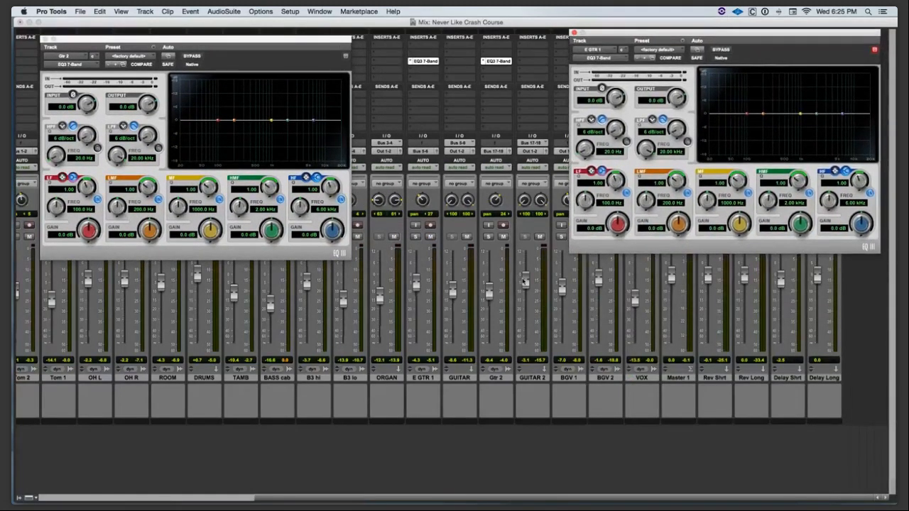
left_click(500, 62)
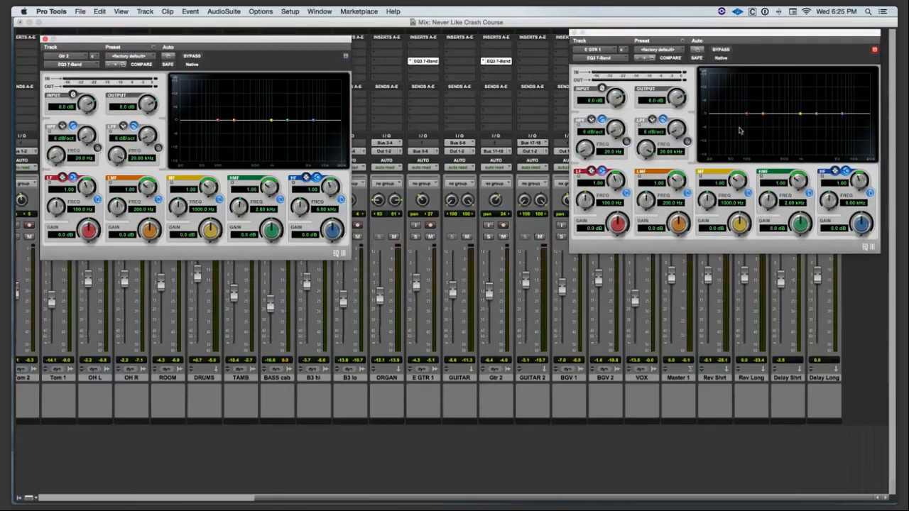
left_click_drag(747, 115, 779, 163)
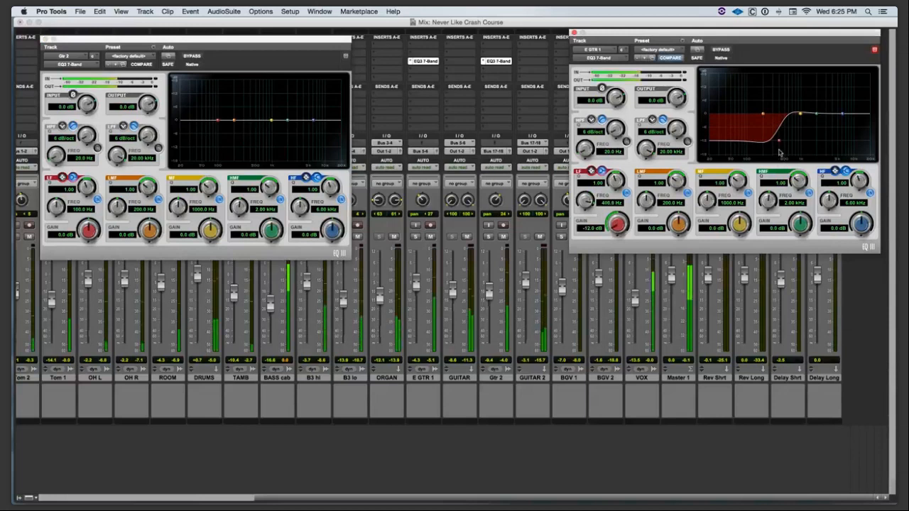
- Solo Gtr 2 and E GTR 1, and refine E GTR 1's low-band cut to -11.6 dB at a slightly higher frequency
left_click(488, 237)
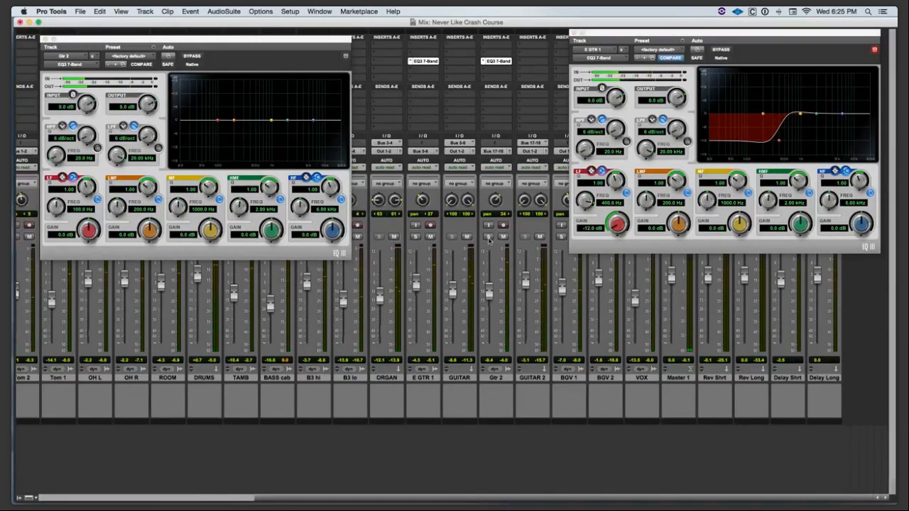
left_click(415, 237)
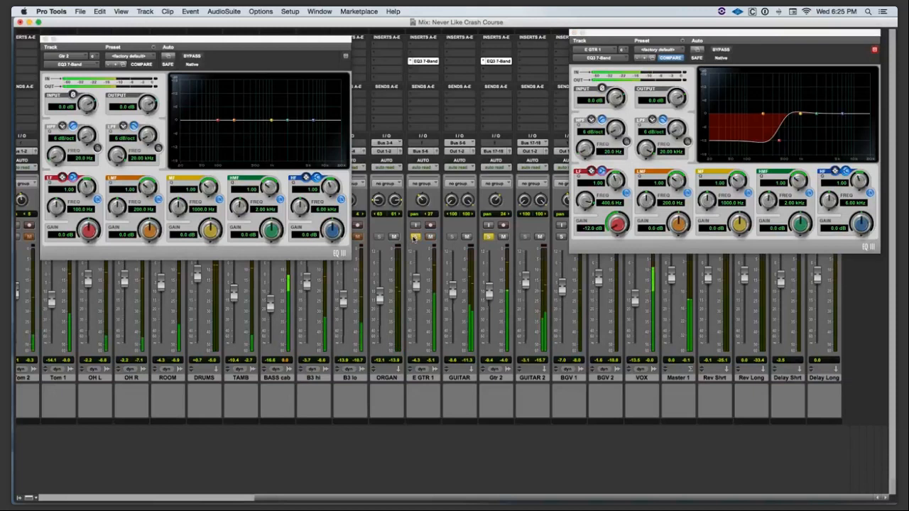
left_click(776, 146)
left_click_drag(776, 145, 783, 142)
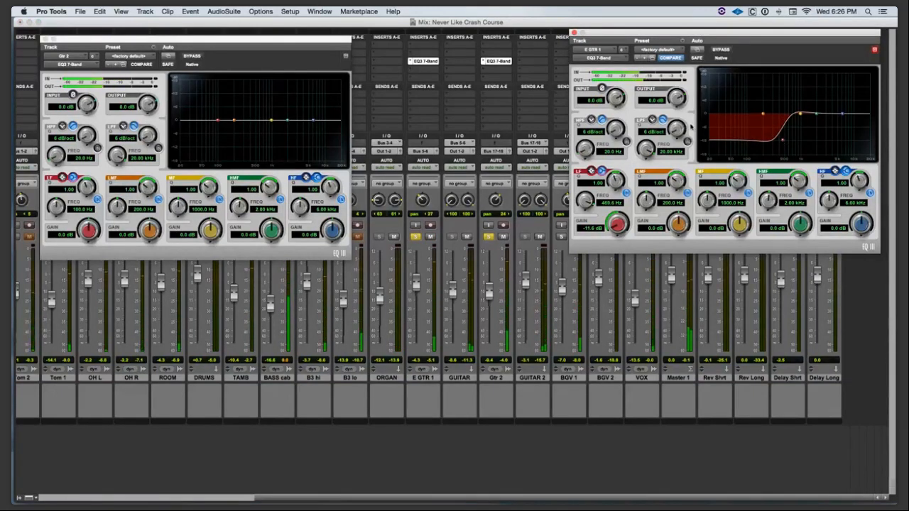
- Replace E GTR 1's low-band cut with an 18 dB/oct high-pass filter at about 486 Hz
left_click(626, 141)
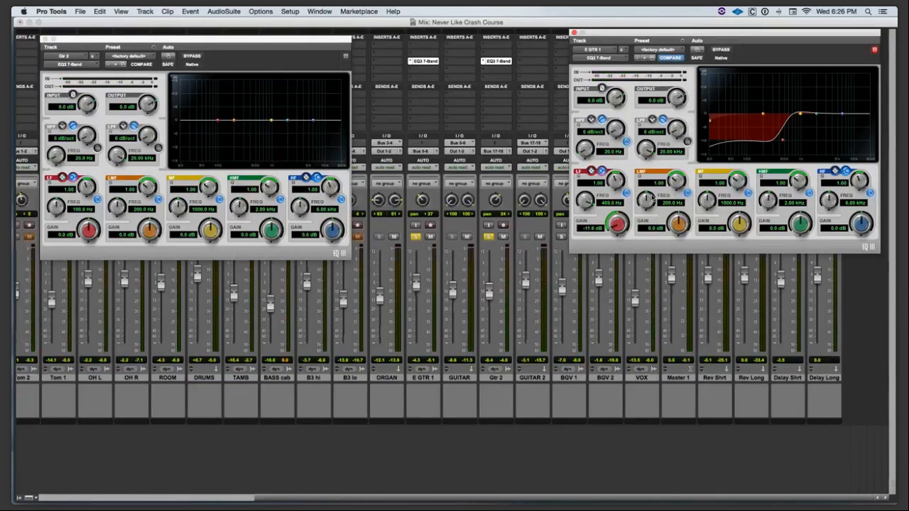
left_click(627, 193)
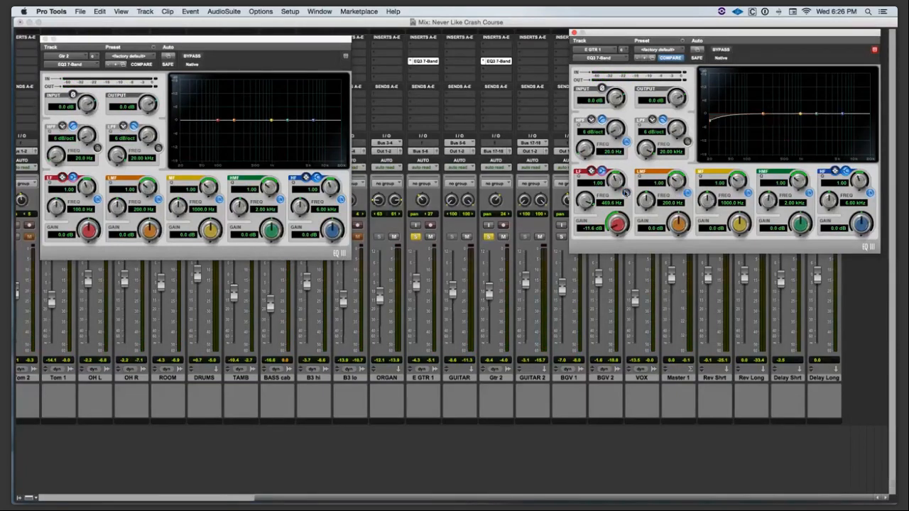
left_click_drag(613, 133, 623, 98)
left_click_drag(583, 149, 589, 119)
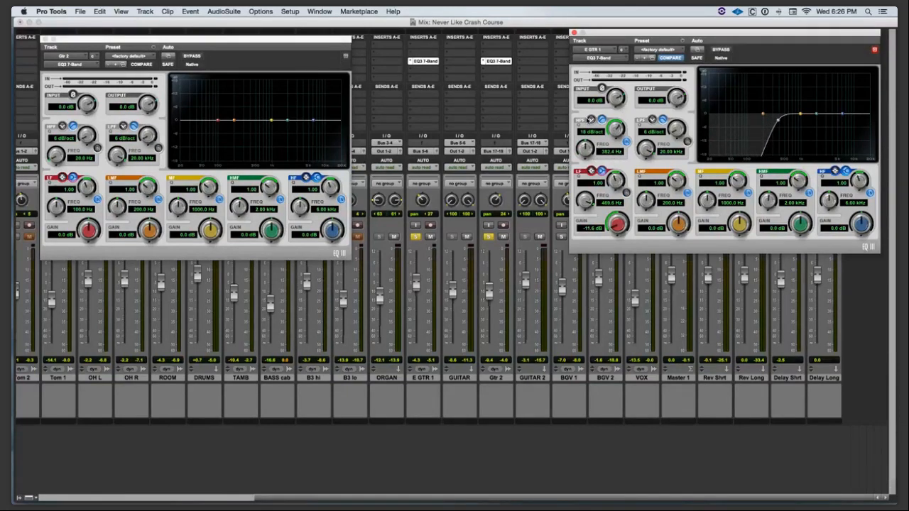
key("space")
left_click_drag(585, 147, 587, 142)
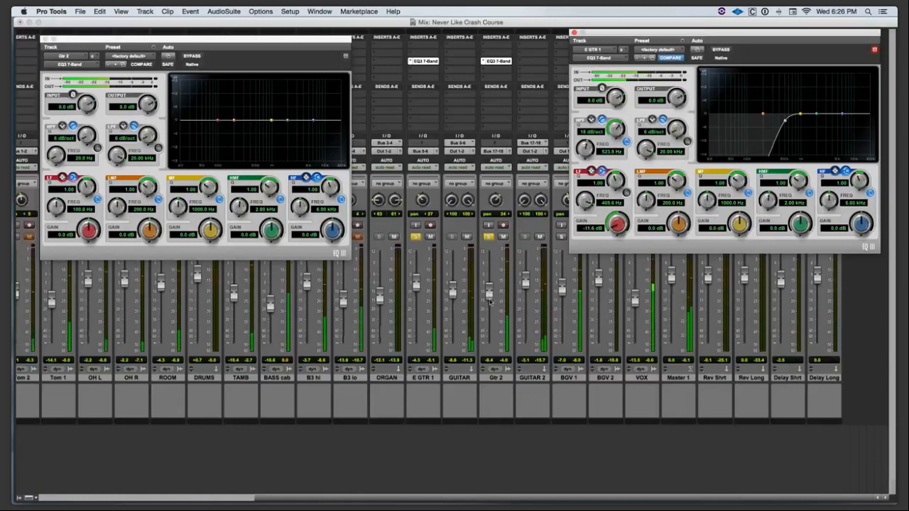
left_click_drag(585, 145, 585, 148)
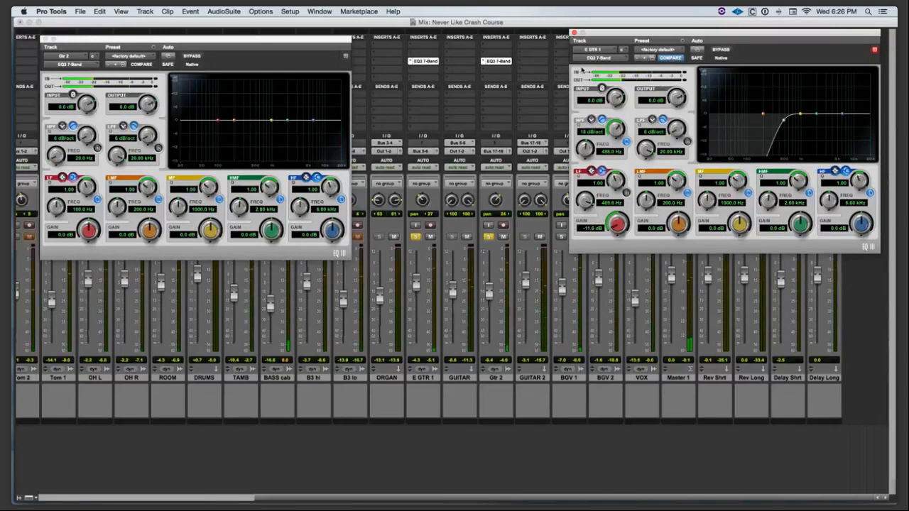
- Boost Gtr 2's low-mid band by 5.2 dB around 146 Hz and unsolo Gtr 2 to hear E GTR 1 alone
left_click(243, 46)
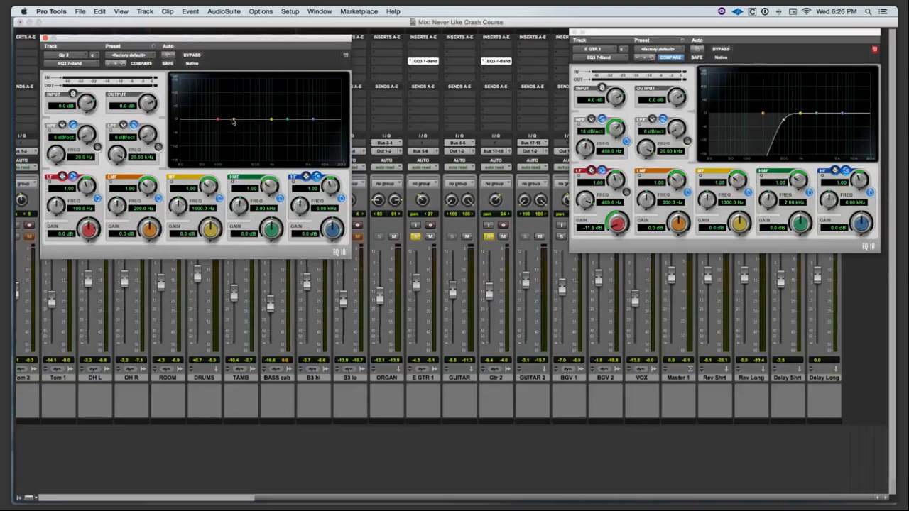
left_click_drag(234, 119, 227, 111)
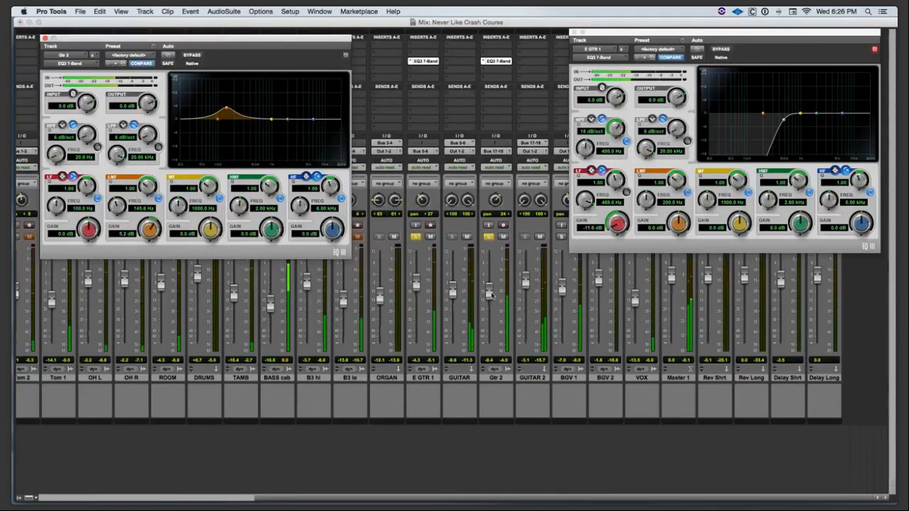
left_click(488, 238)
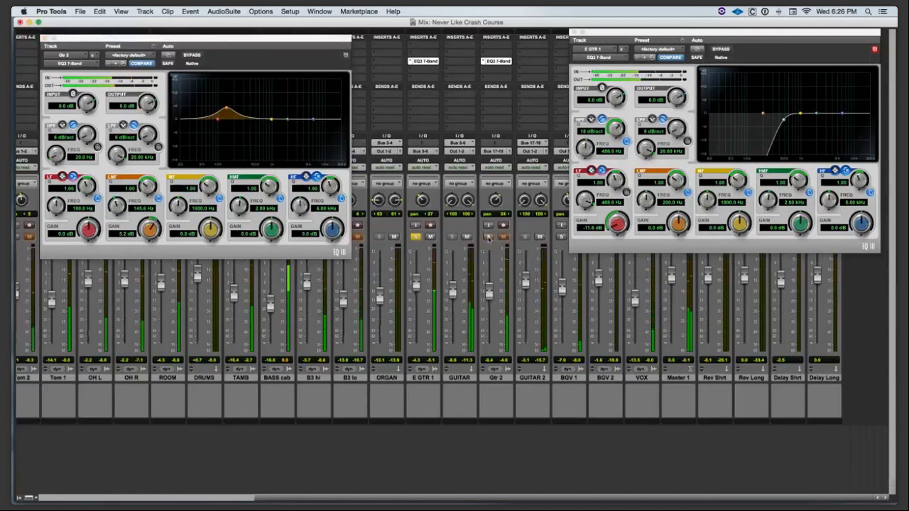
- Raise the E GTR 1 fader, lower the Gtr 2 fader to about -11 dB, and compare the soloed guitars
left_click_drag(416, 285, 418, 276)
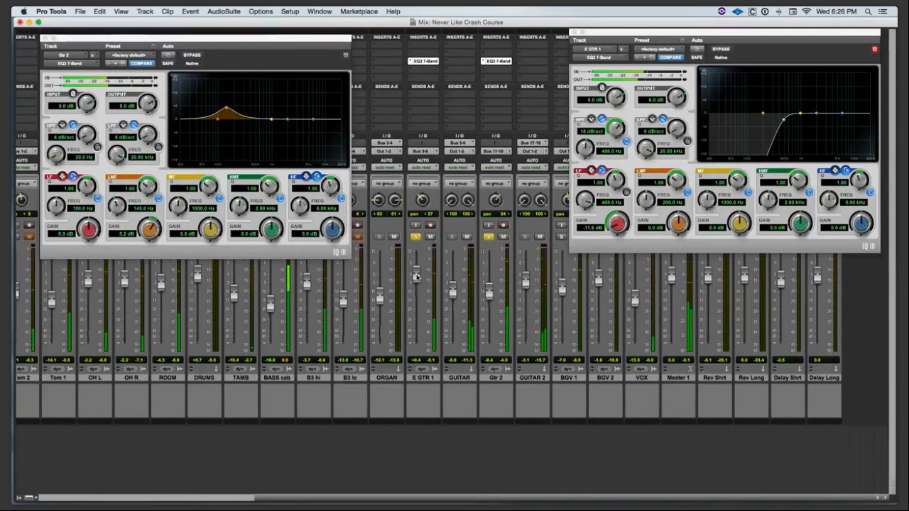
left_click_drag(488, 293, 485, 299)
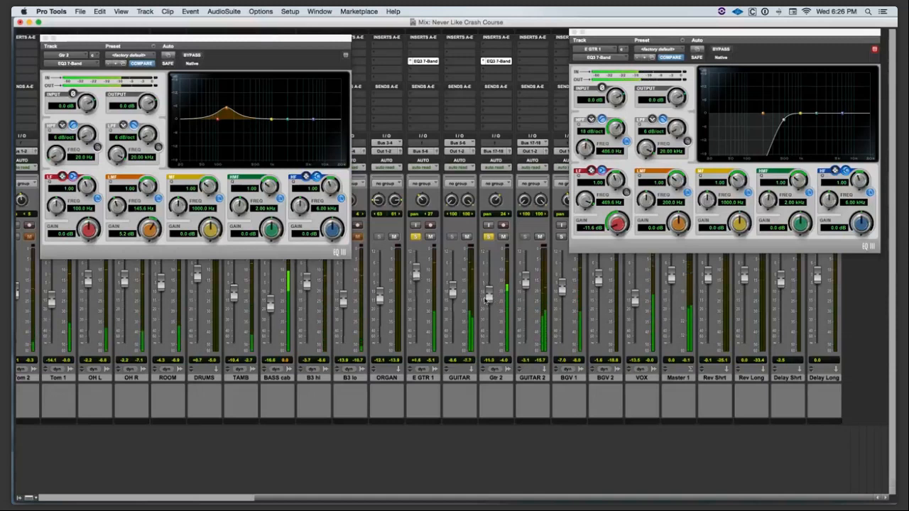
left_click(415, 236)
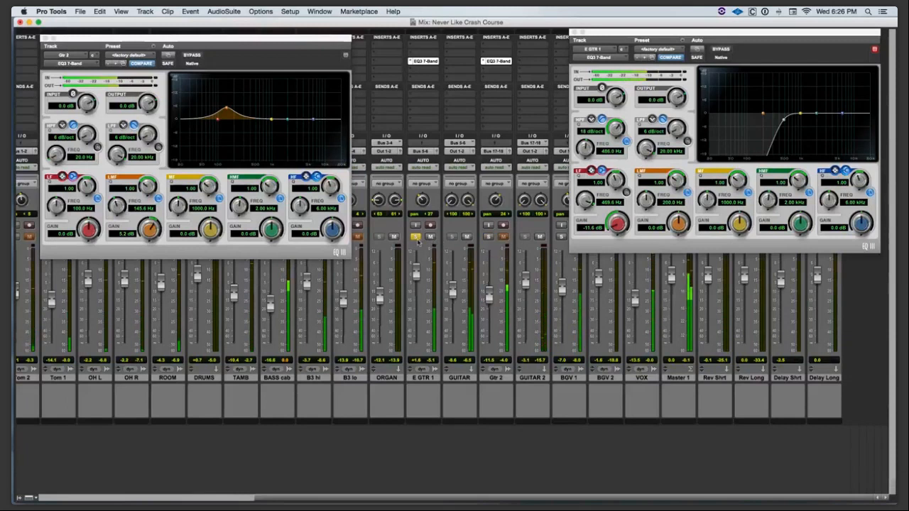
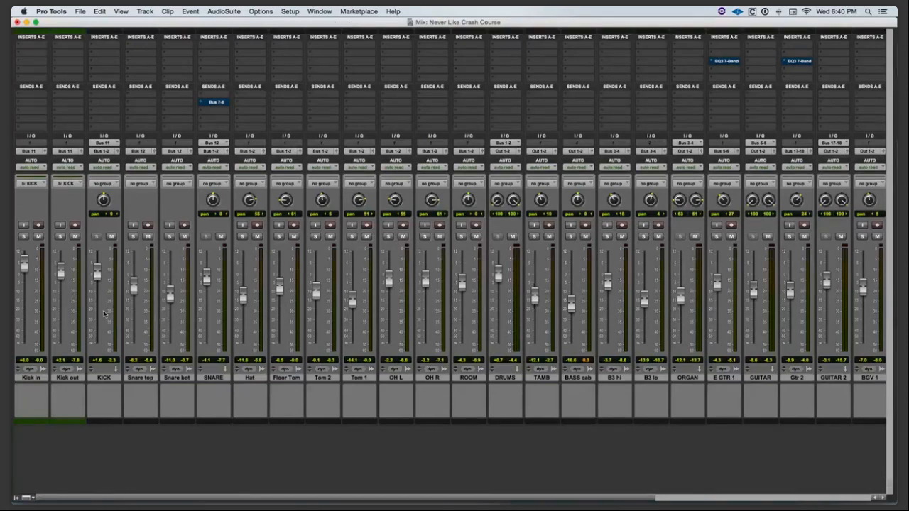
- Solo the Kick in and Kick out tracks and play back the kick
left_click(24, 238)
left_click(61, 238)
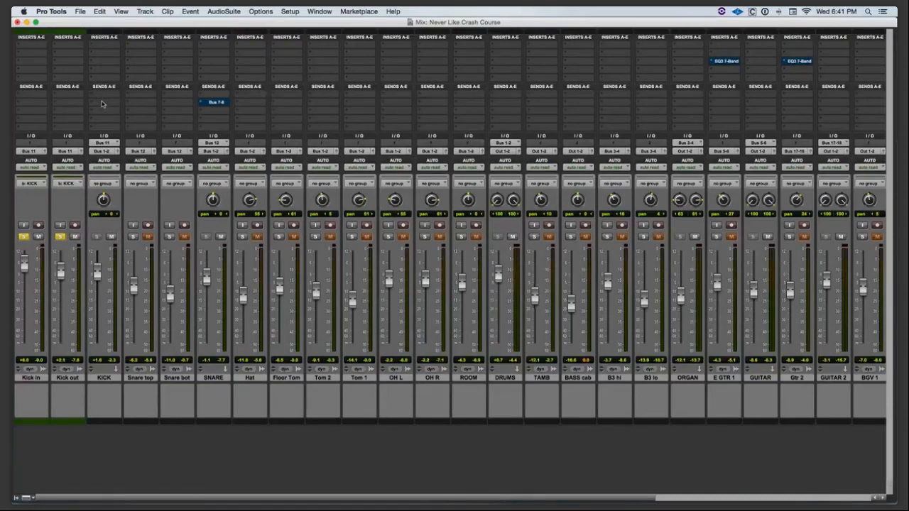
key("space")
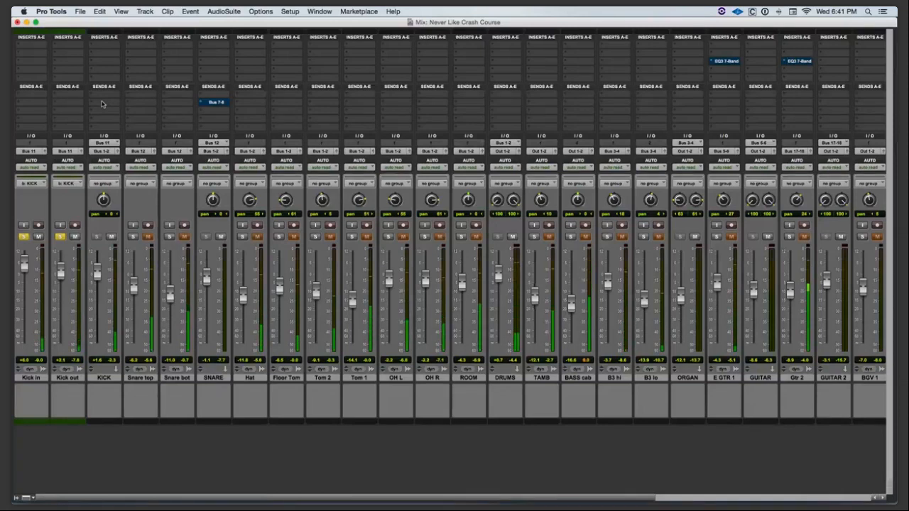
- Insert the mono Dyn3 Compressor/Limiter on the KICK track and move its window next to that channel
left_click(93, 61)
mouse_move(135, 104)
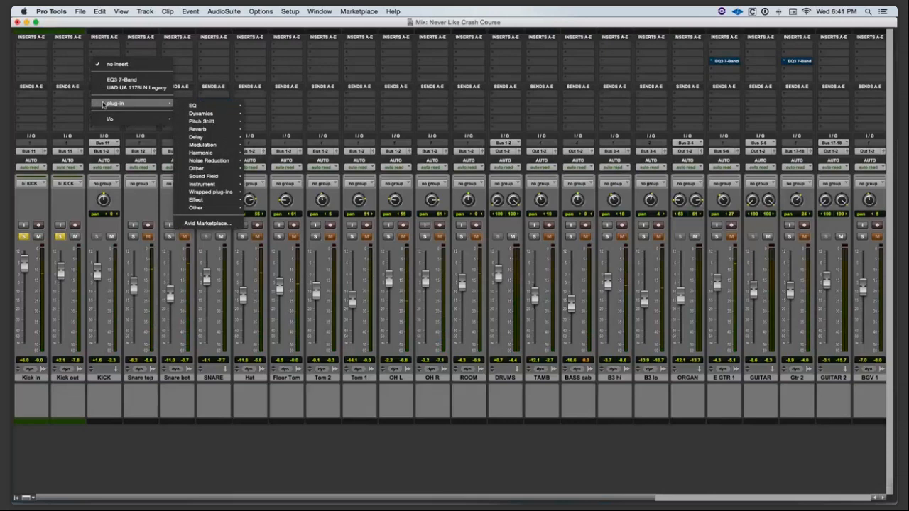
mouse_move(201, 114)
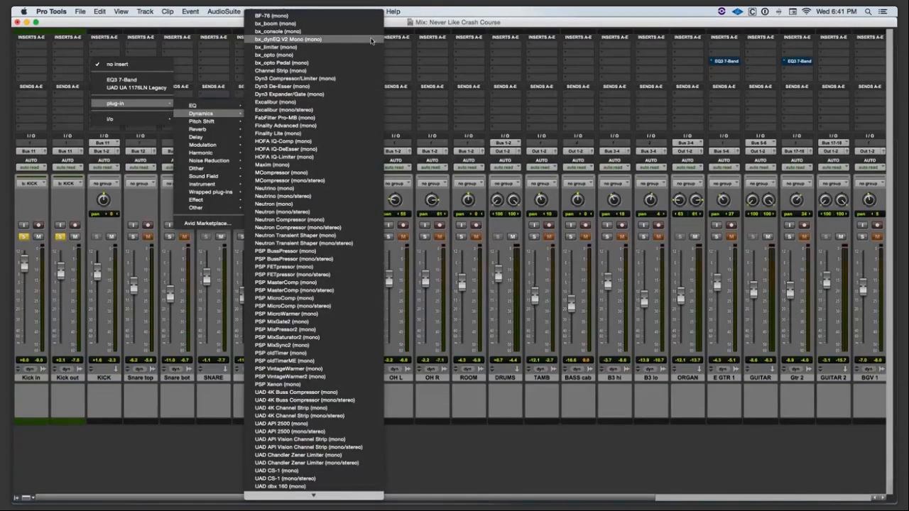
left_click(342, 77)
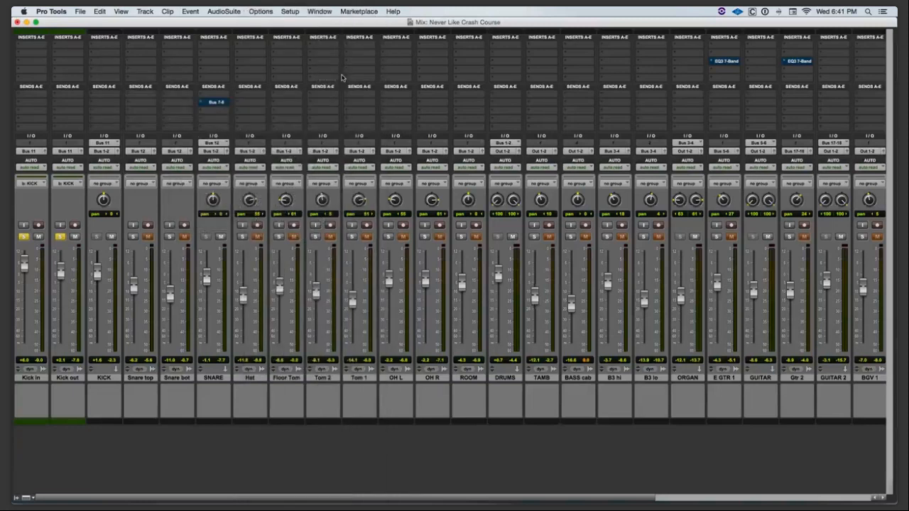
left_click_drag(837, 34, 346, 29)
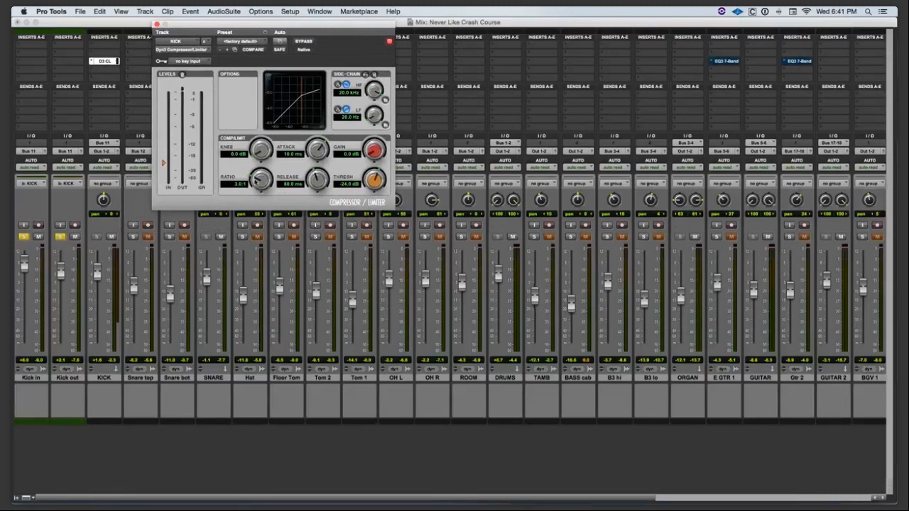
- Set the kick compressor to a 1.7:1 ratio, 300 ms attack and 5 ms release, and lower the threshold to -39 dB during playback
mouse_move(256, 181)
left_mouse_down()
mouse_move(263, 170)
mouse_move(250, 199)
mouse_move(257, 187)
left_mouse_up()
left_click_drag(313, 155, 326, 98)
left_click_drag(319, 173, 310, 190)
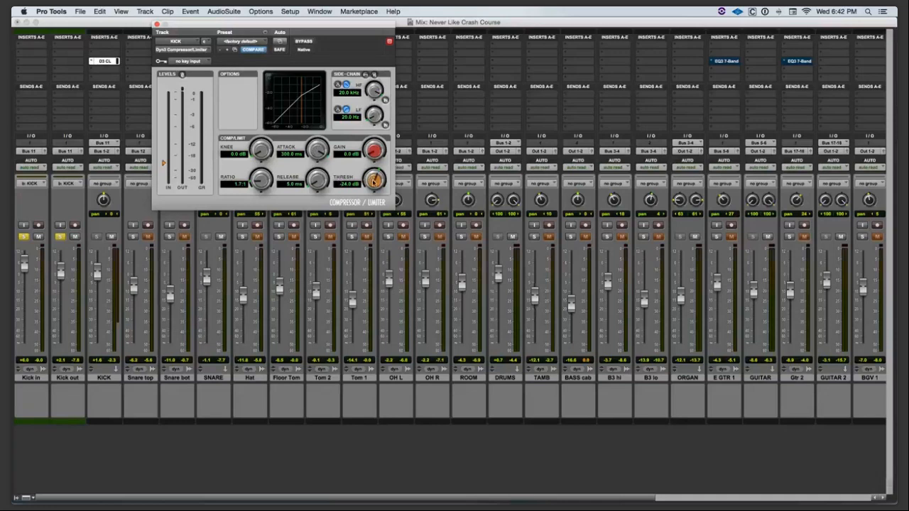
key("space")
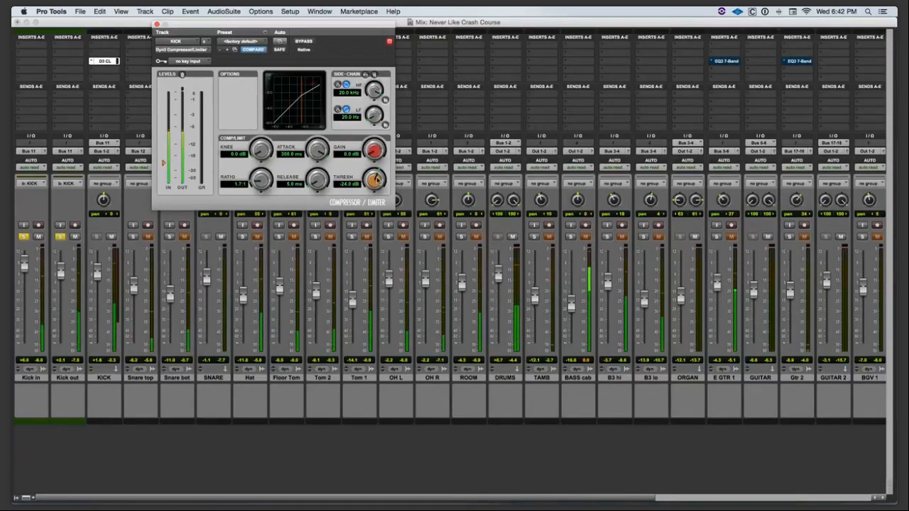
mouse_move(377, 180)
left_mouse_down()
mouse_move(349, 203)
mouse_move(367, 184)
left_mouse_up()
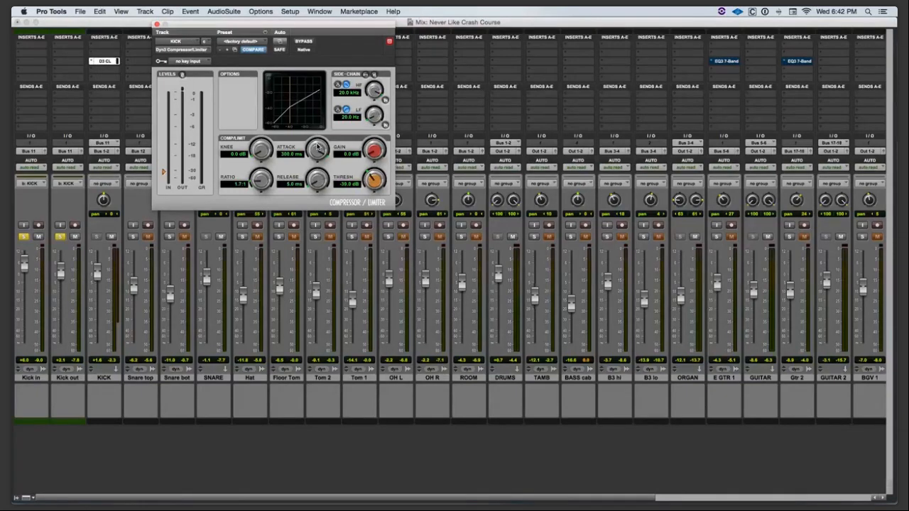
- Lower the kick compressor's threshold to -49.2 dB and try fast and slow attack times, settling on 57.6 ms
left_click_drag(317, 147, 306, 159)
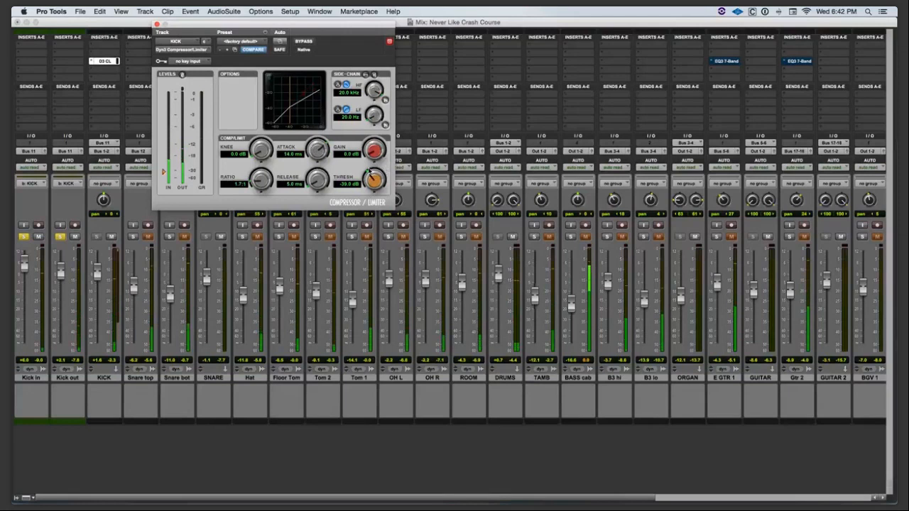
mouse_move(364, 173)
left_mouse_down()
mouse_move(371, 183)
mouse_move(372, 172)
left_mouse_up()
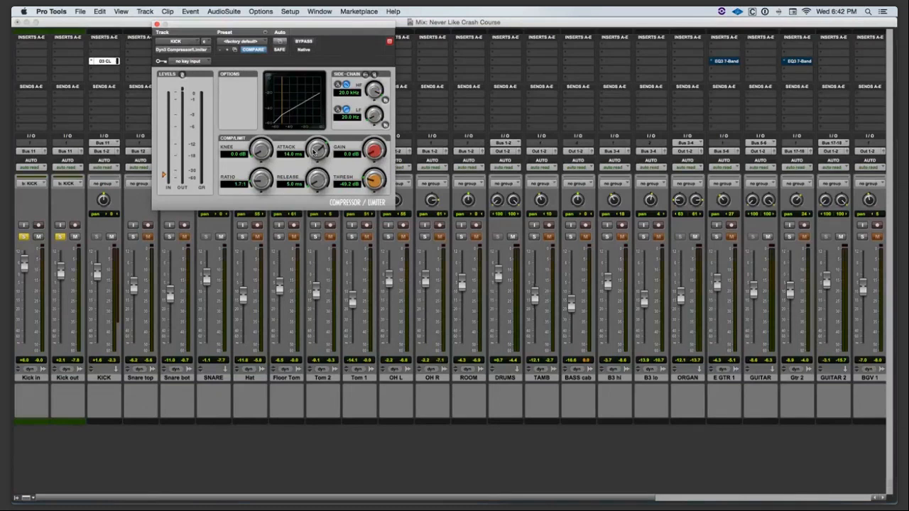
left_click_drag(313, 150, 321, 140)
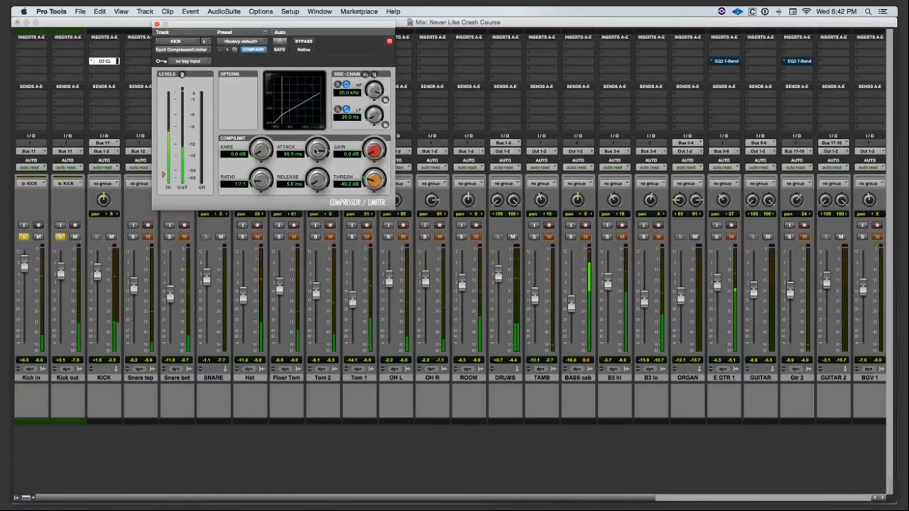
left_click_drag(317, 147, 304, 164)
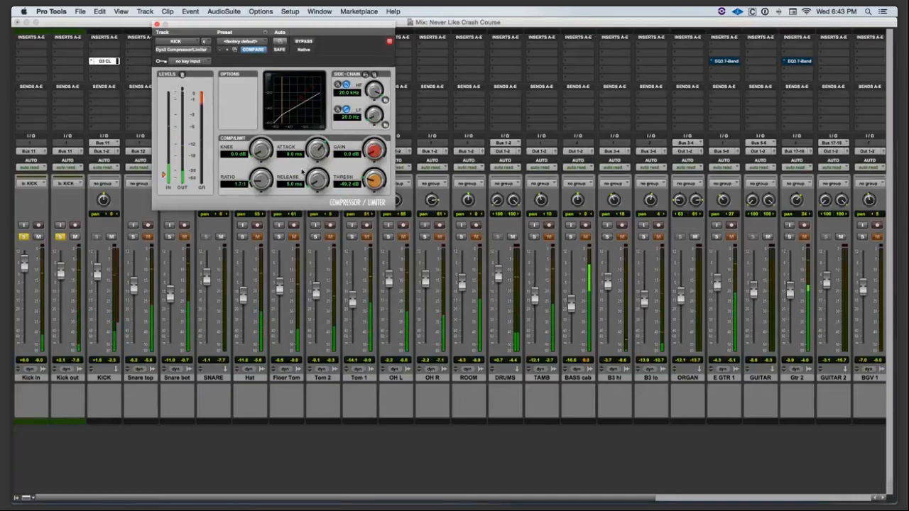
mouse_move(316, 147)
left_mouse_down()
mouse_move(309, 159)
mouse_move(331, 124)
mouse_move(323, 144)
left_mouse_up()
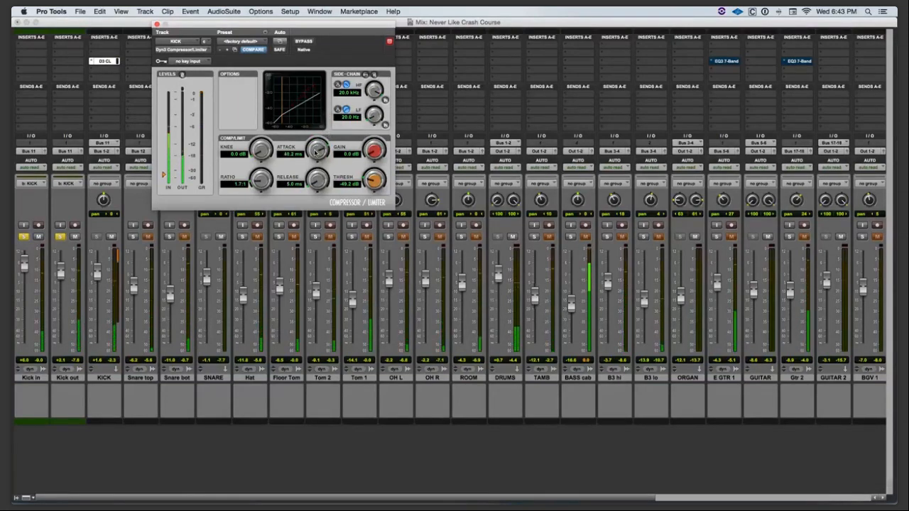
left_click_drag(323, 145, 316, 149)
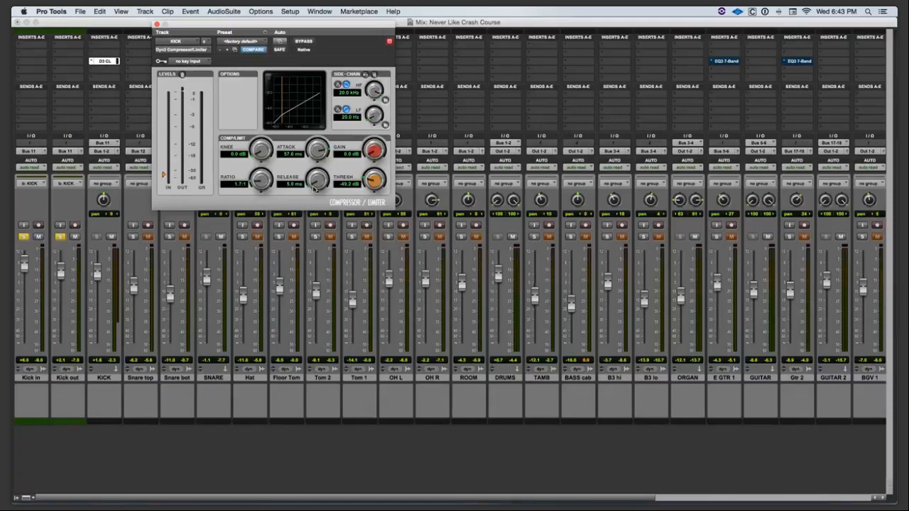
- Lengthen the kick compressor's release to 703.5 ms and raise its threshold to -36 dB while listening to playback
left_click_drag(317, 181, 332, 157)
left_click_drag(367, 186, 378, 175)
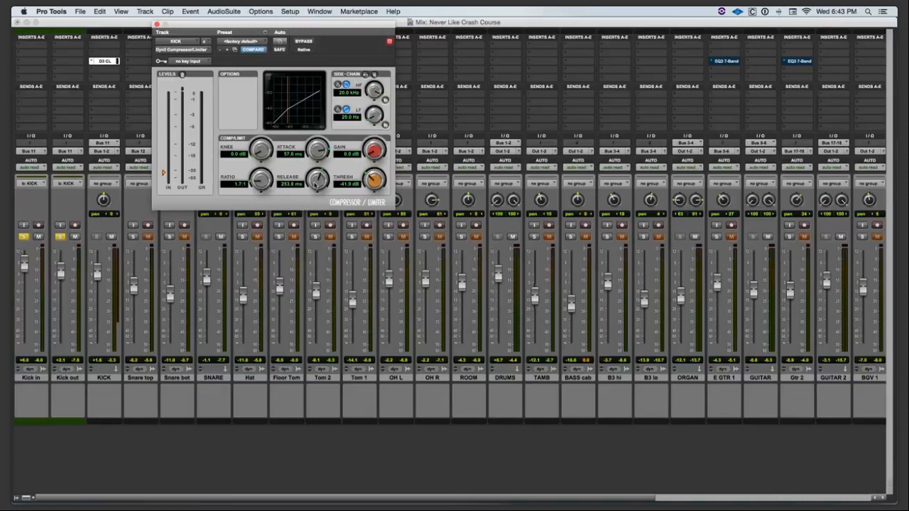
key("space")
left_click_drag(316, 186, 315, 176)
key("space")
key("space")
left_click_drag(372, 179, 373, 176)
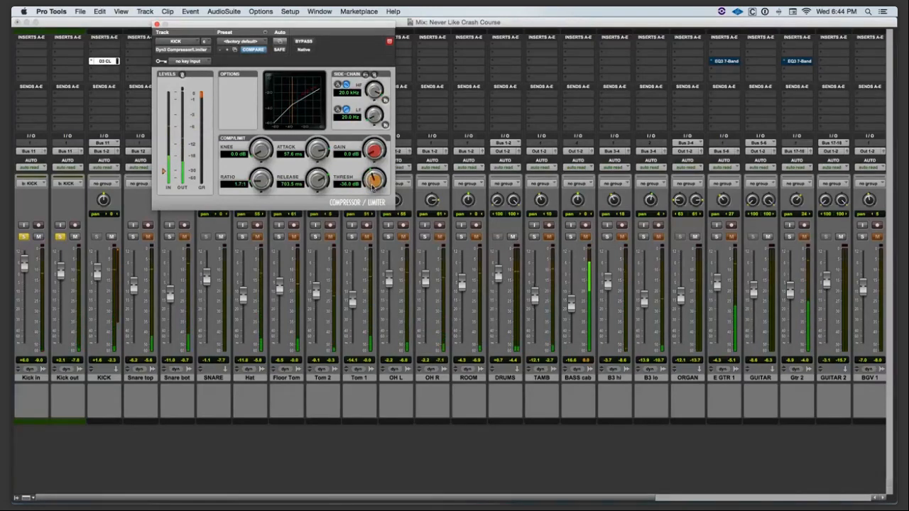
- Set the kick compressor's makeup gain to 1.5 dB, compare it bypassed and active, and stop playback
left_click(304, 42)
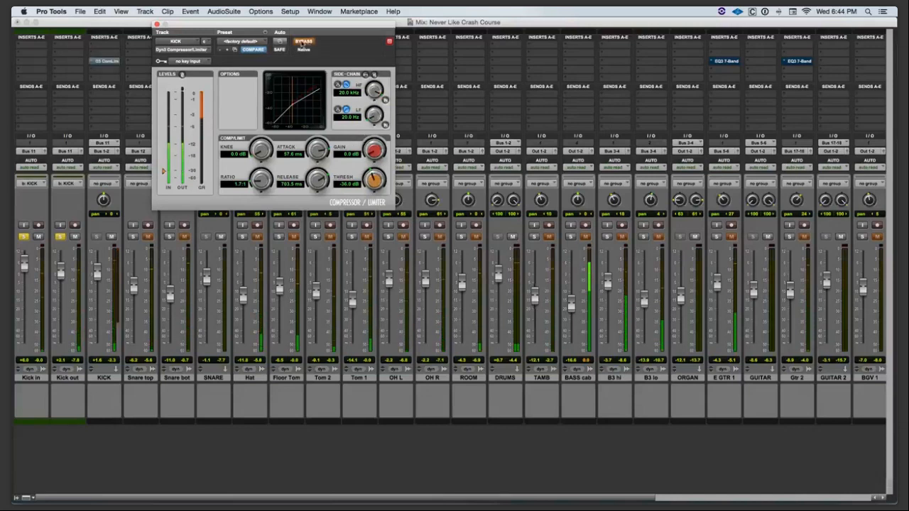
left_click(304, 42)
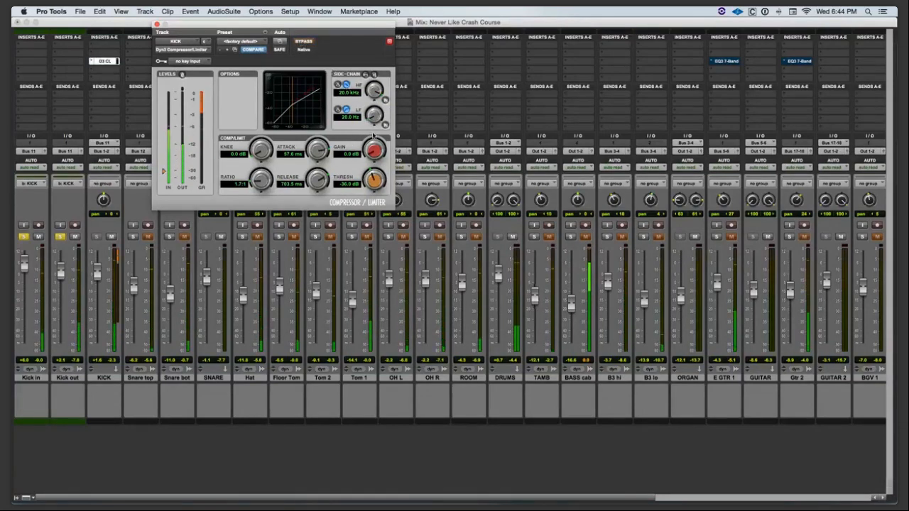
left_click_drag(373, 150, 374, 145)
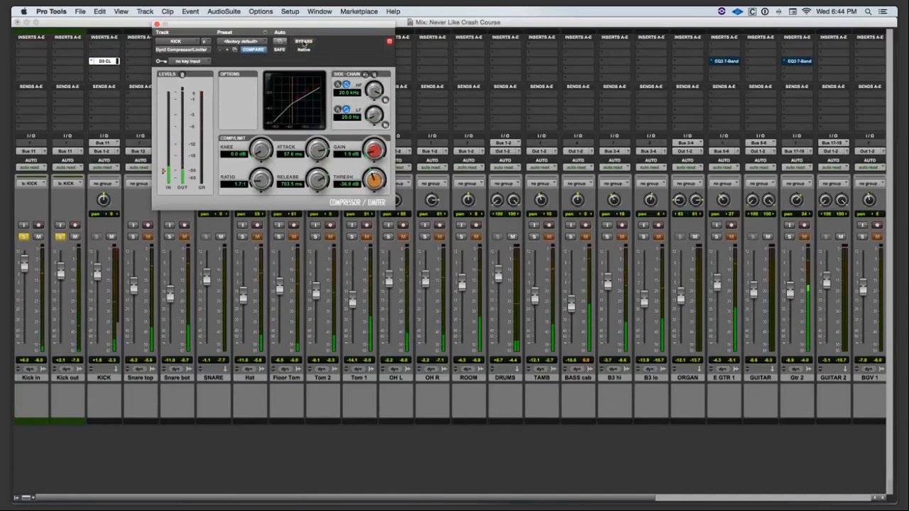
left_click(303, 41)
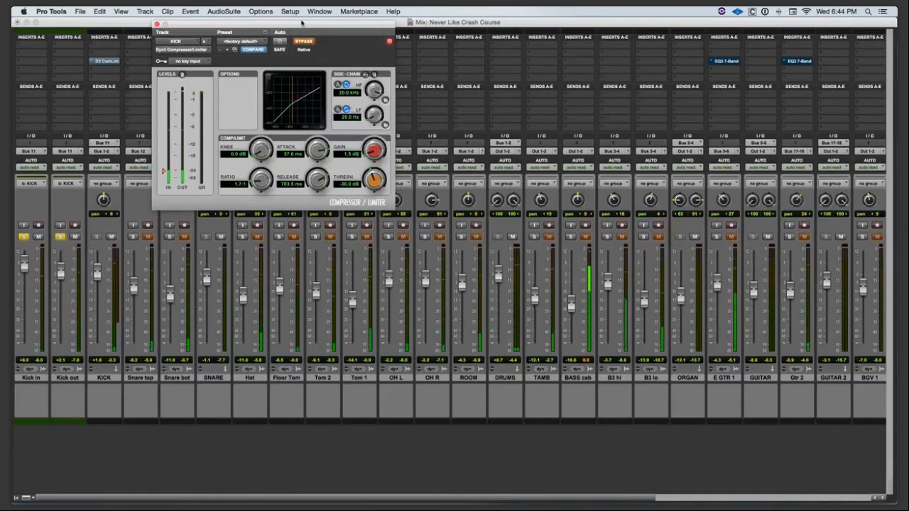
left_click(305, 42)
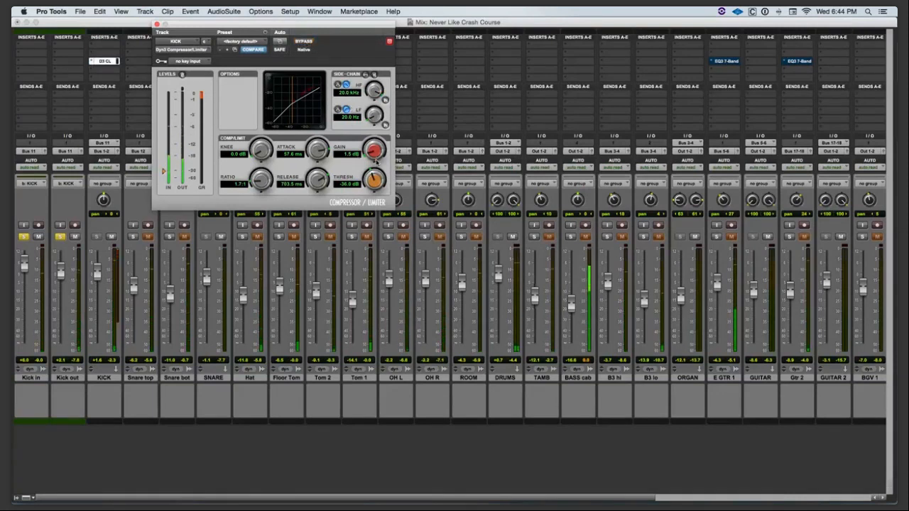
key("space")
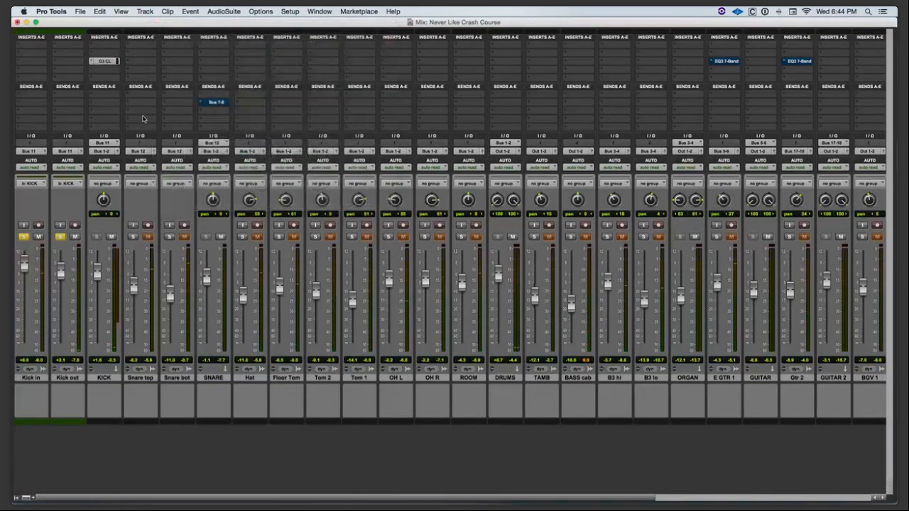
- Unsolo the Kick in and Kick out tracks, play the full mix and raise the kick compressor's makeup gain to 2.3 dB
left_click(60, 237)
left_click(23, 237)
key("space")
left_click(107, 62)
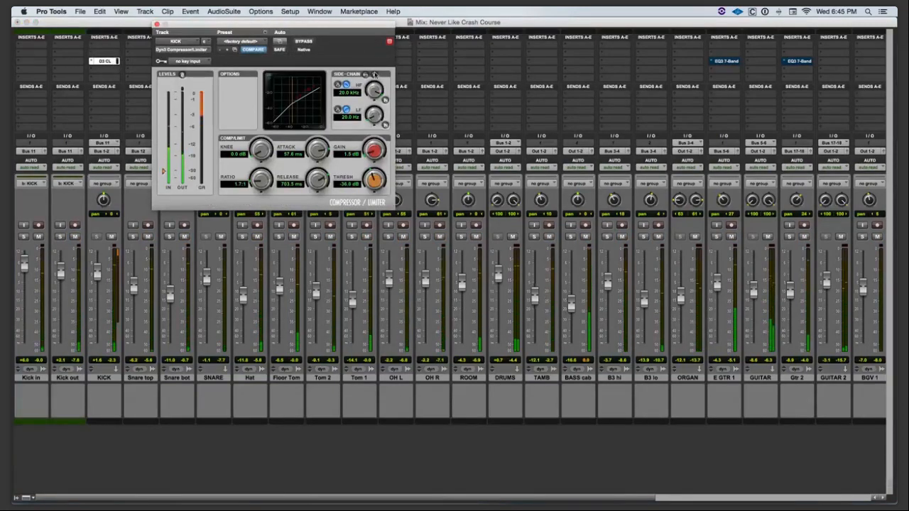
left_click_drag(372, 158, 372, 151)
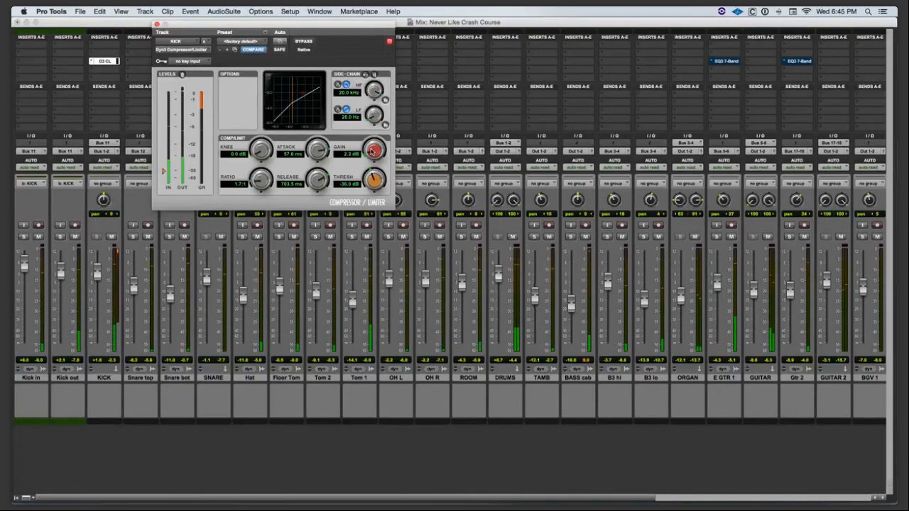
- Compare the kick compressor bypassed and active within the full mix, leave it active and close its window
left_click(304, 41)
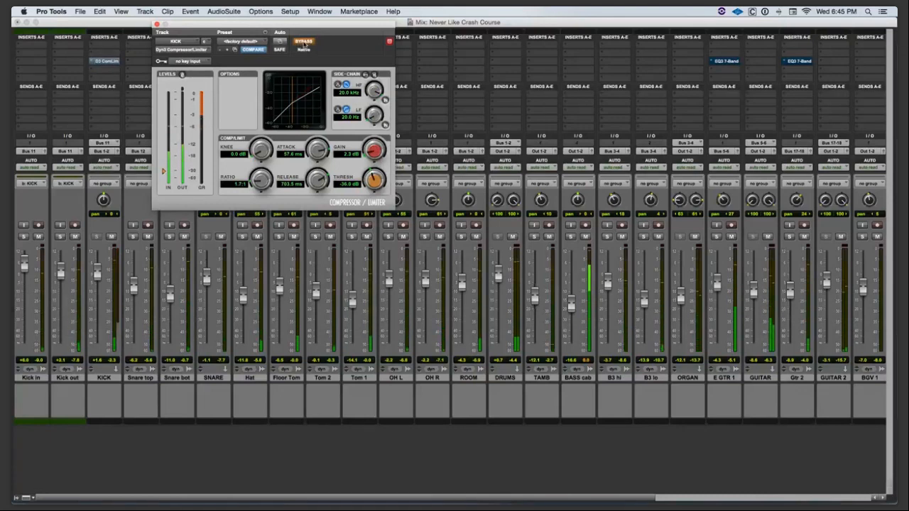
left_click(304, 43)
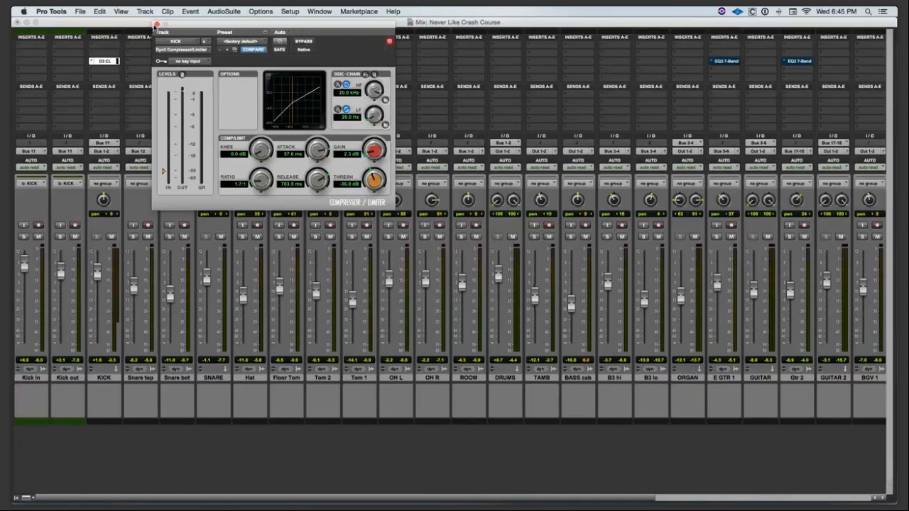
left_click(156, 25)
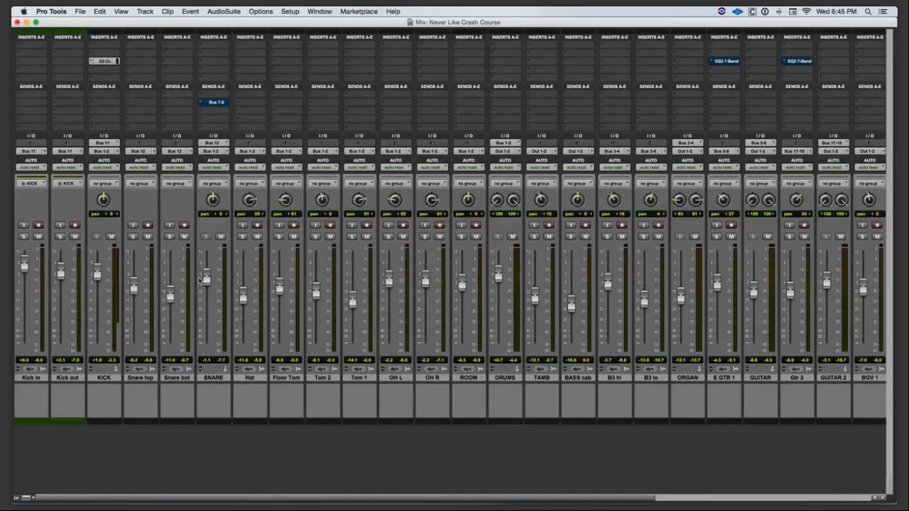
- Insert the mono Dyn3 Compressor/Limiter on the SNARE track
left_click(213, 66)
mouse_move(268, 106)
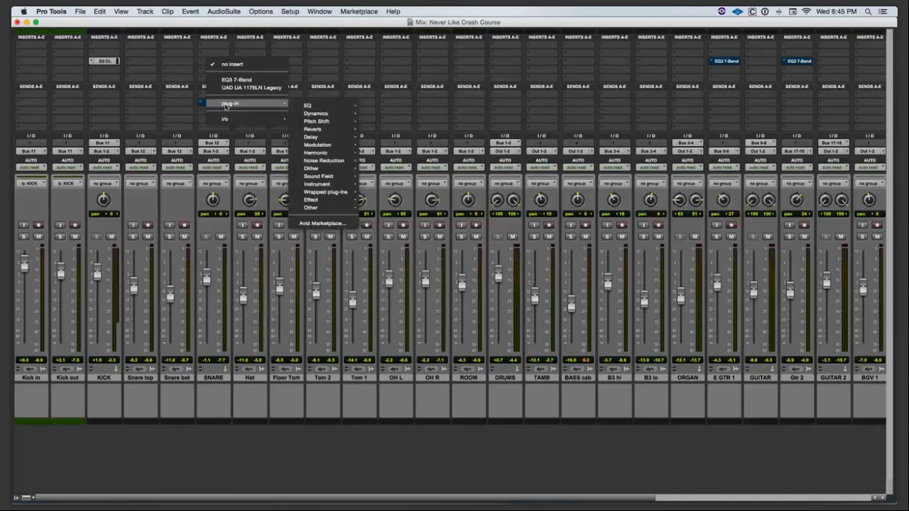
mouse_move(317, 116)
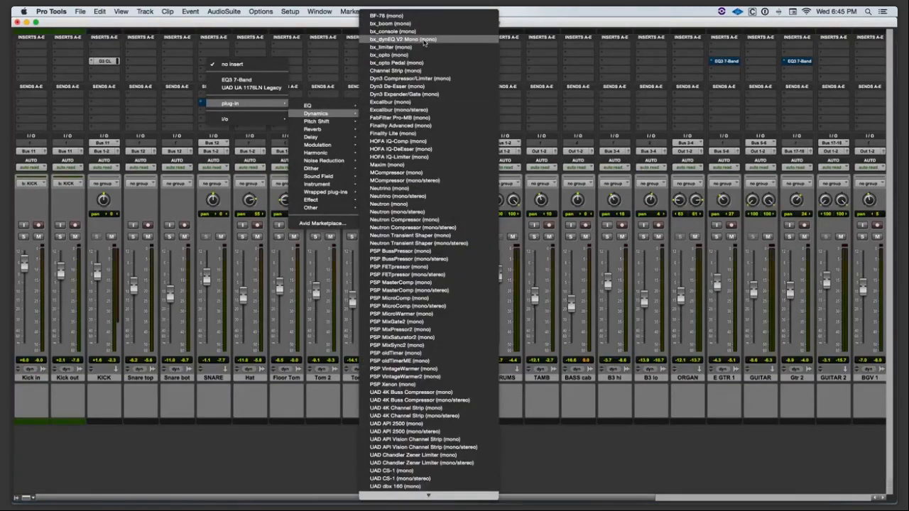
left_click(424, 86)
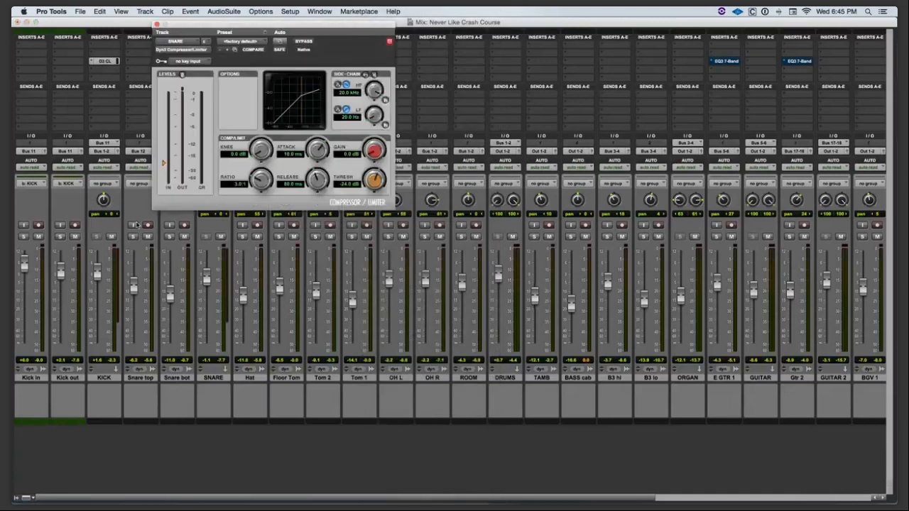
- Solo the Snare top and Snare bot tracks and compare the snare compressor bypassed and active during playback
left_click(132, 236)
left_click(170, 237)
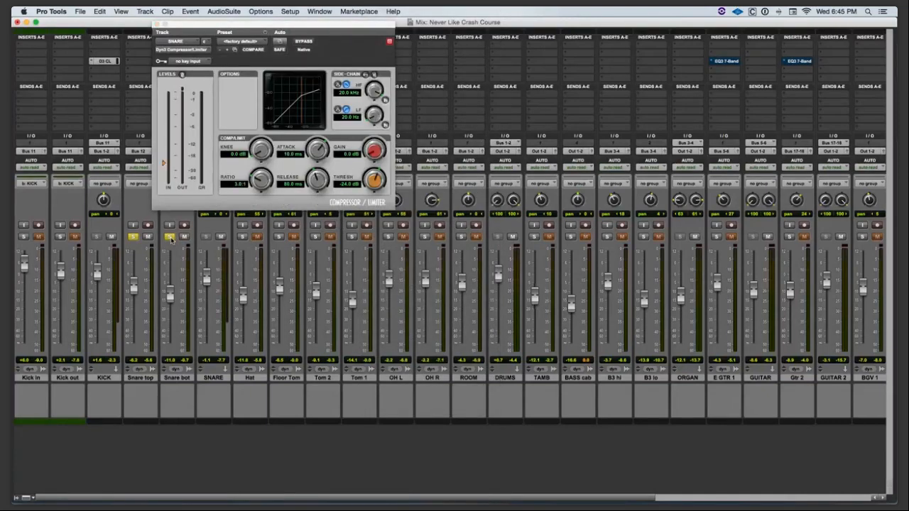
key("space")
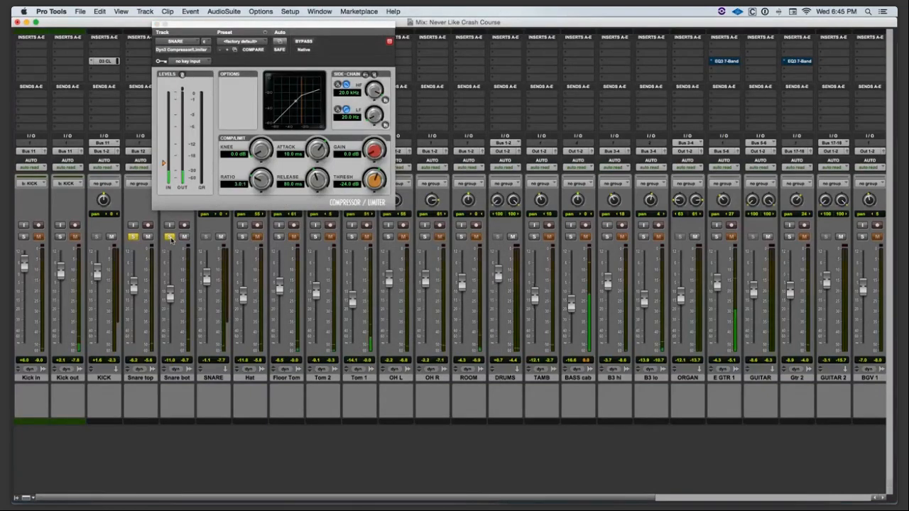
left_click(308, 42)
left_click(311, 42)
left_click(313, 42)
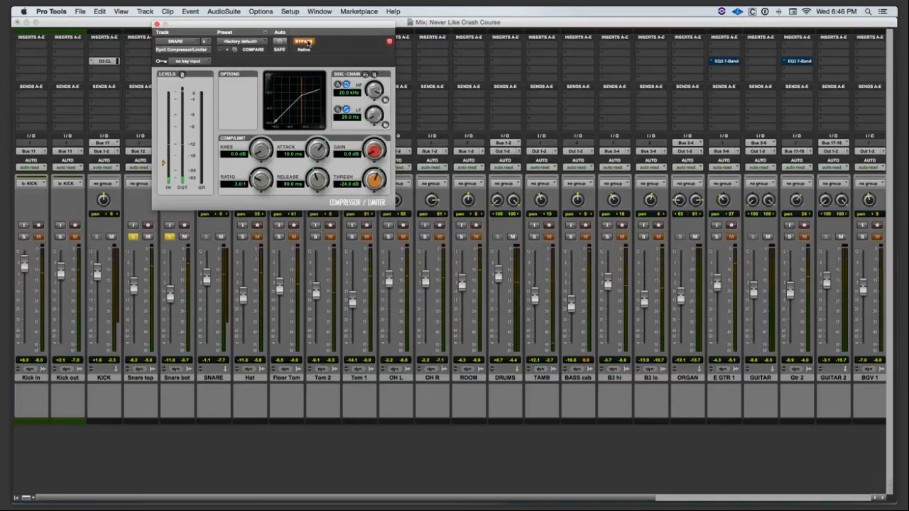
left_click(307, 41)
- Set the snare compressor to a 1.8:1 ratio, 5 ms release and 300 ms attack, and lower the threshold to -55.6 dB
left_click_drag(260, 182, 254, 193)
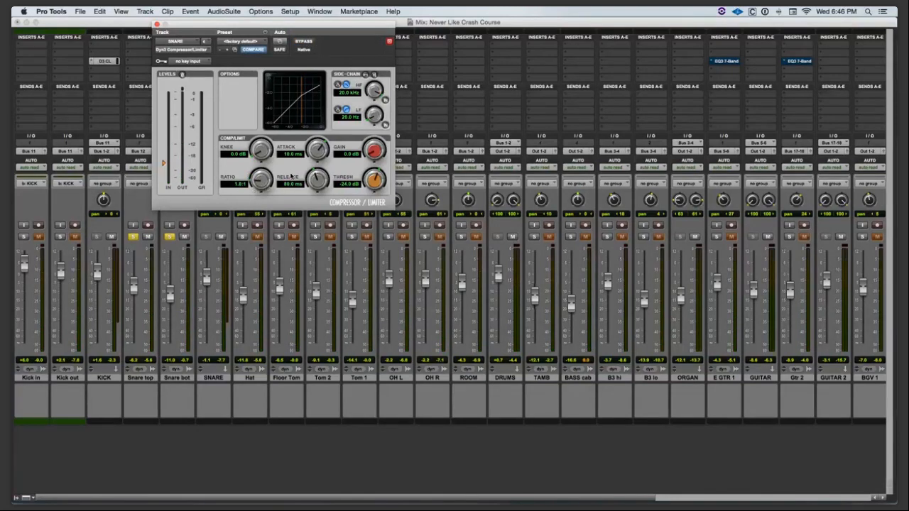
left_click_drag(312, 179, 302, 207)
left_click_drag(312, 153, 339, 95)
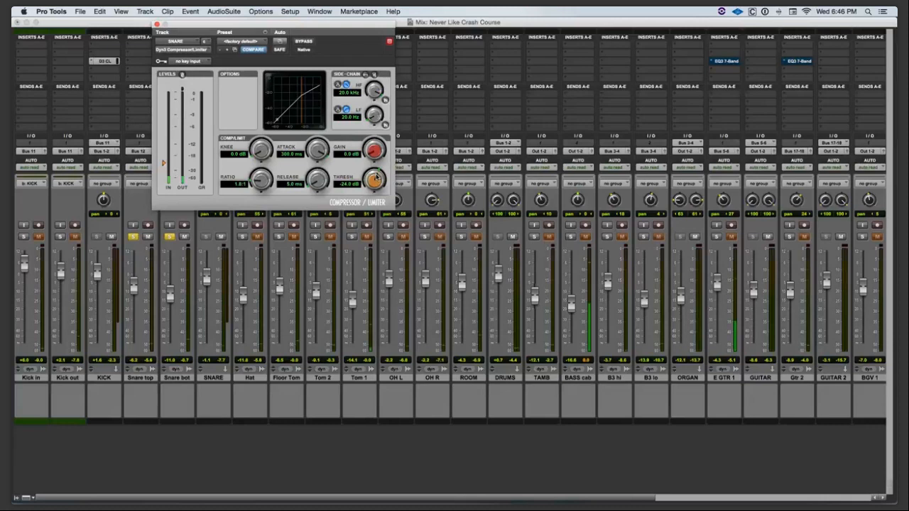
left_click_drag(376, 177, 360, 190)
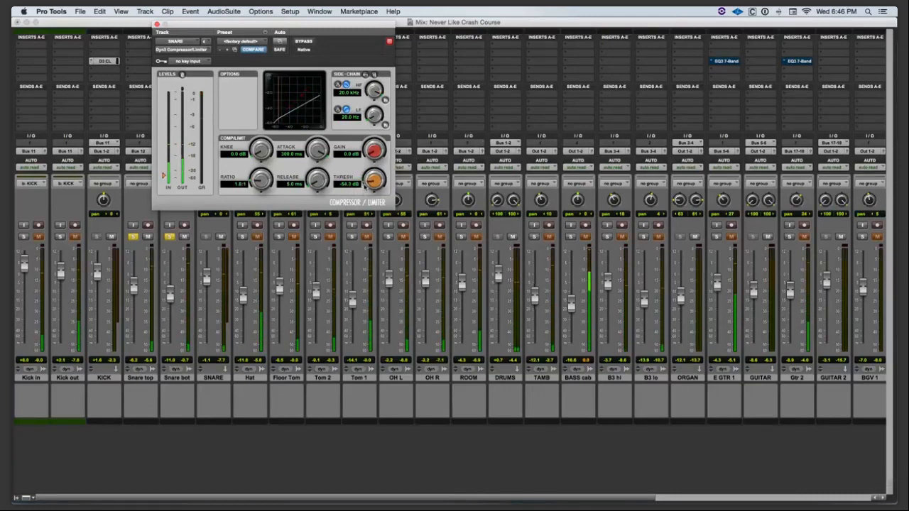
left_click_drag(365, 186, 366, 189)
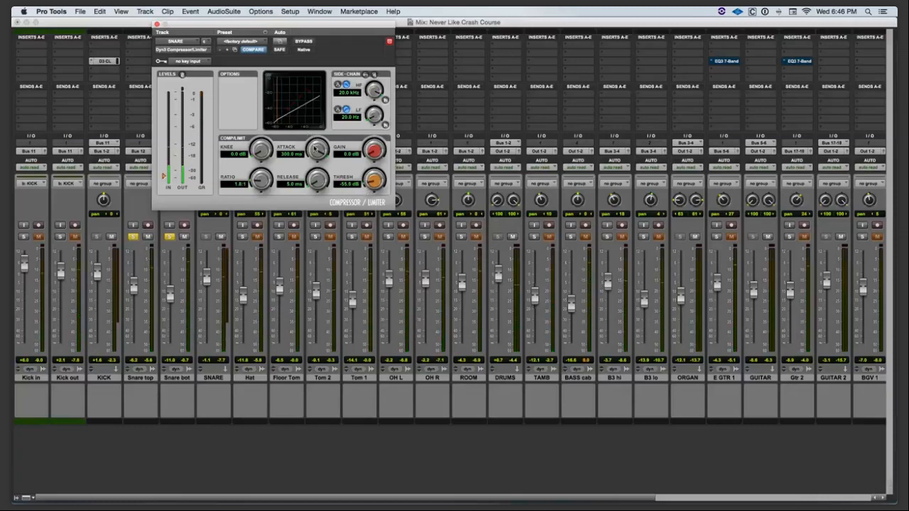
- Try faster attack times on the snare compressor during playback and settle on 101.6 ms
left_click_drag(317, 146, 302, 183)
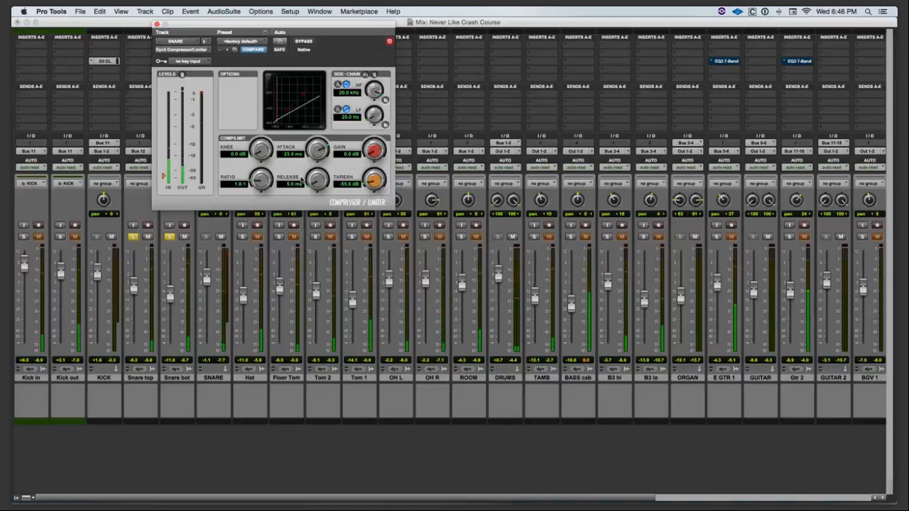
left_click_drag(317, 146, 311, 154)
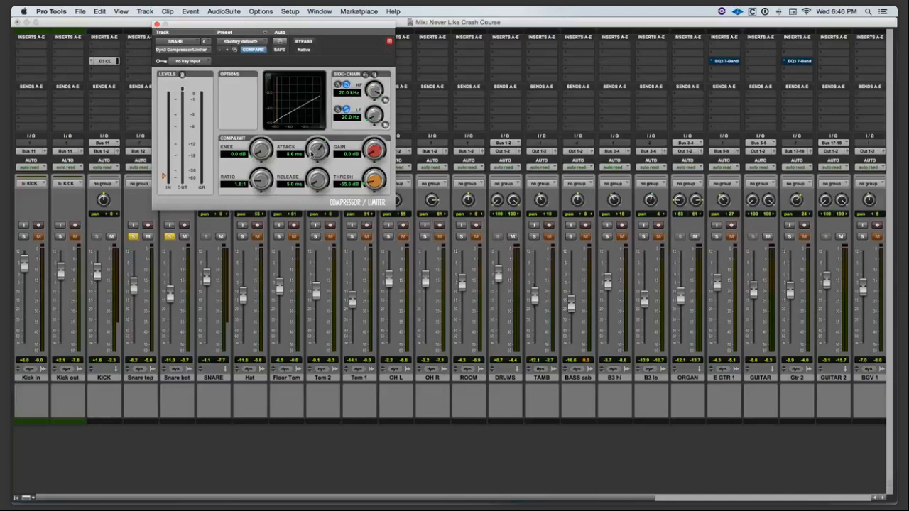
left_click_drag(311, 147, 317, 133)
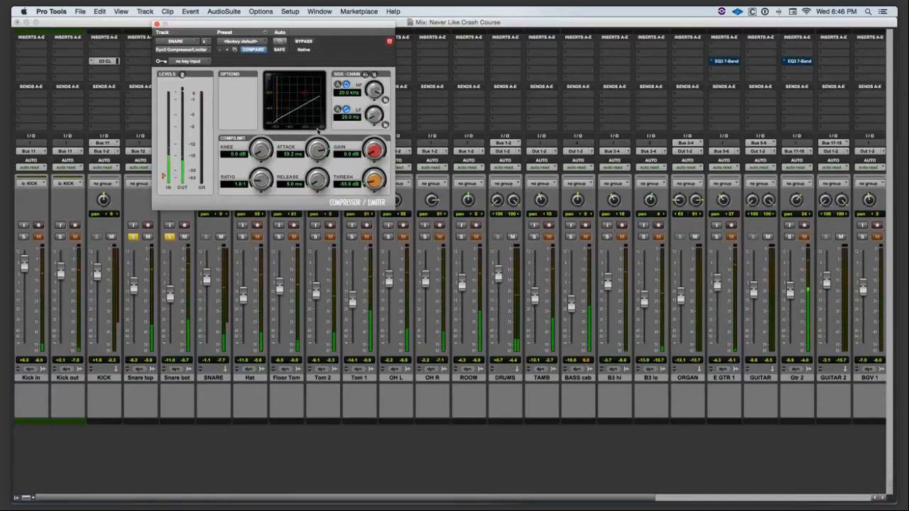
left_click_drag(317, 152, 319, 147)
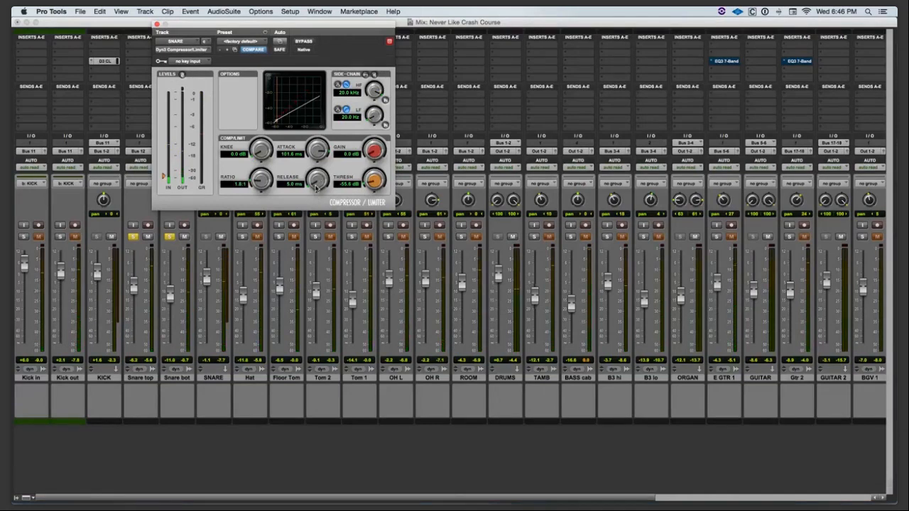
- Lengthen the snare compressor's release to 471.1 ms and raise its threshold to -47.7 dB while listening to playback
left_click_drag(315, 184, 321, 138)
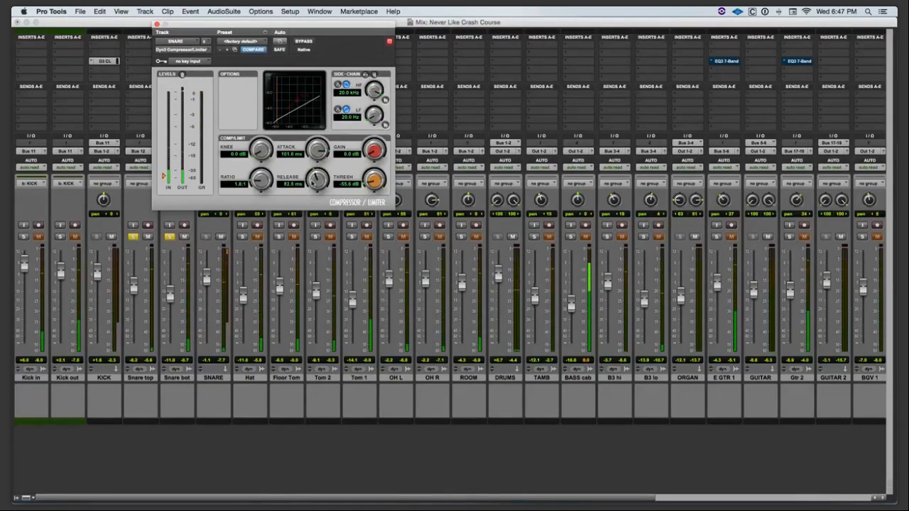
left_click_drag(316, 178, 321, 169)
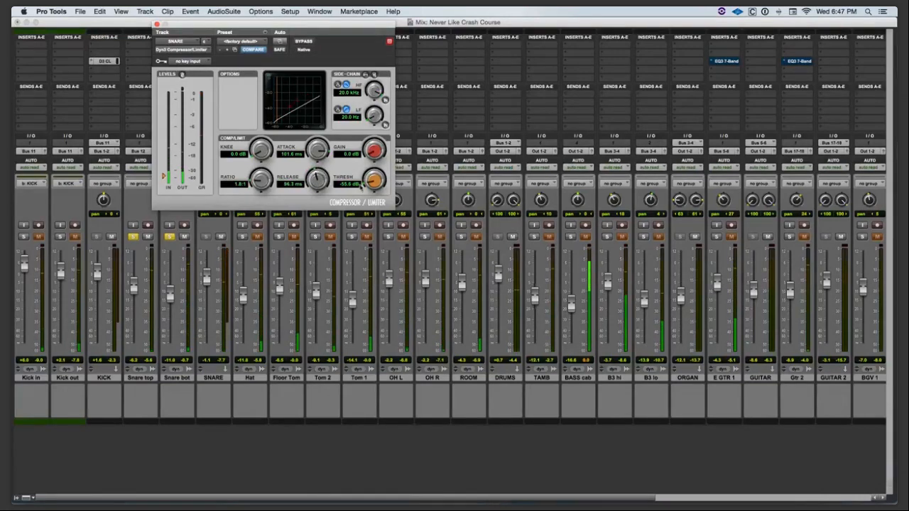
left_click_drag(370, 185, 375, 177)
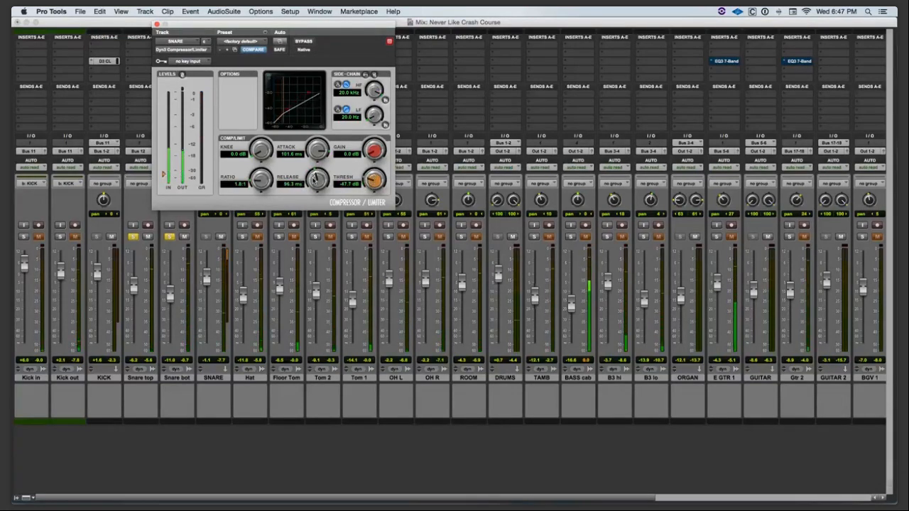
mouse_move(313, 180)
left_mouse_down()
mouse_move(323, 166)
mouse_move(327, 174)
left_mouse_up()
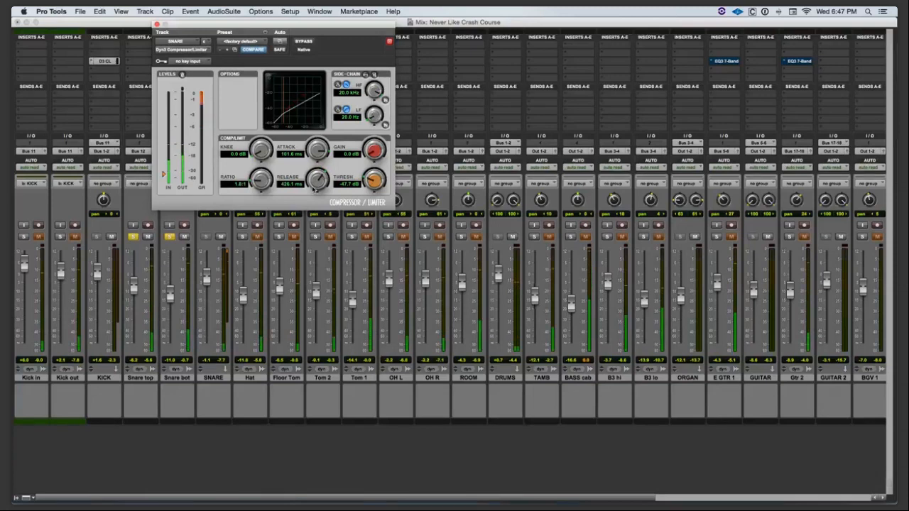
left_click_drag(317, 185, 319, 181)
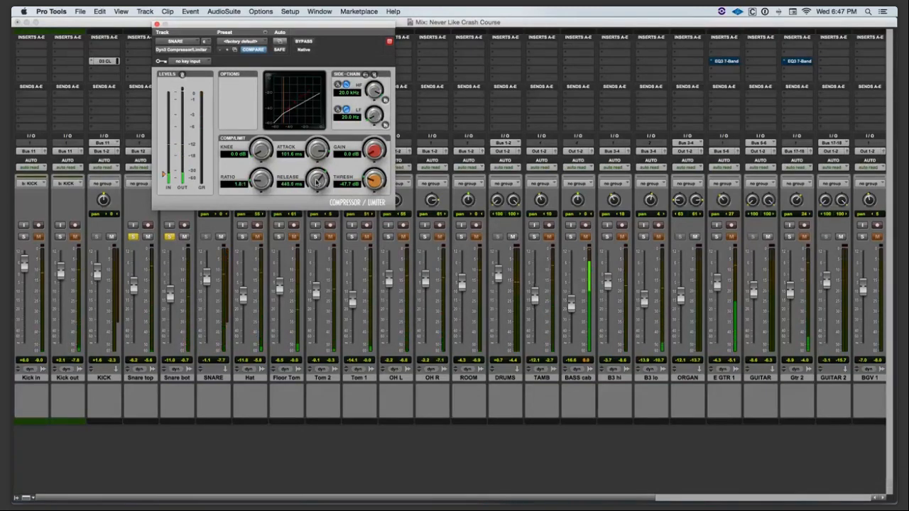
- Set the snare compressor's makeup gain to 4.4 dB, compare it bypassed and active, and stop playback
left_click(304, 42)
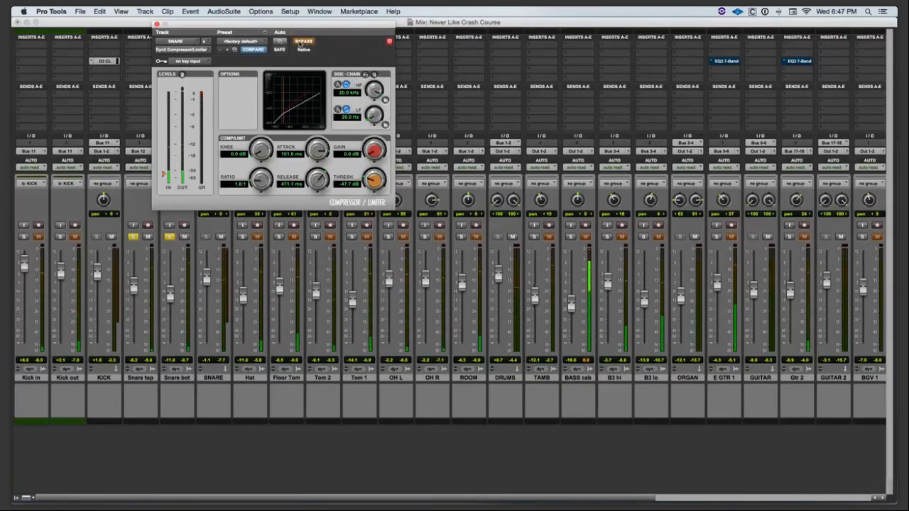
left_click(303, 41)
left_click_drag(365, 146, 370, 135)
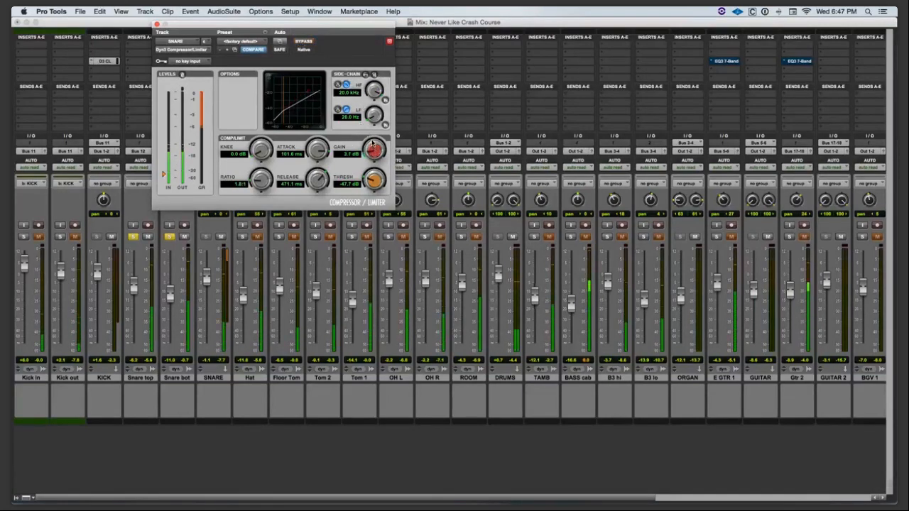
left_click(311, 42)
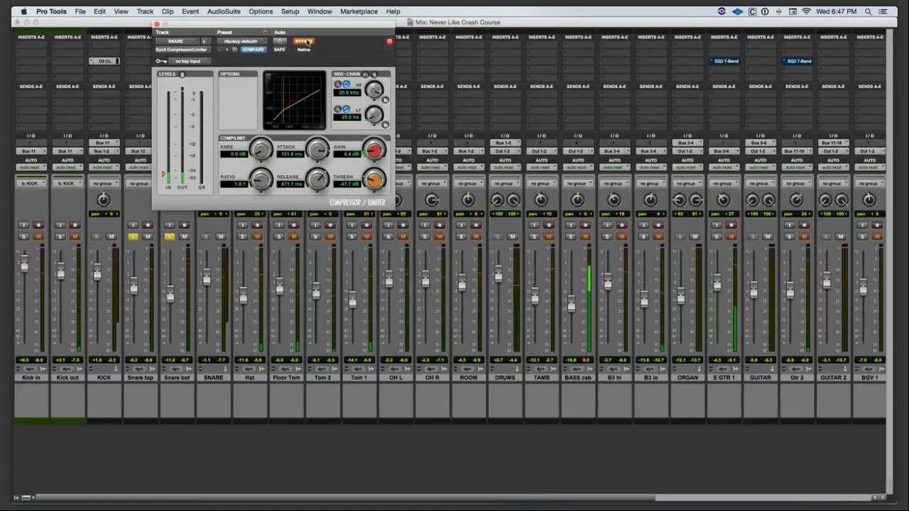
left_click(305, 42)
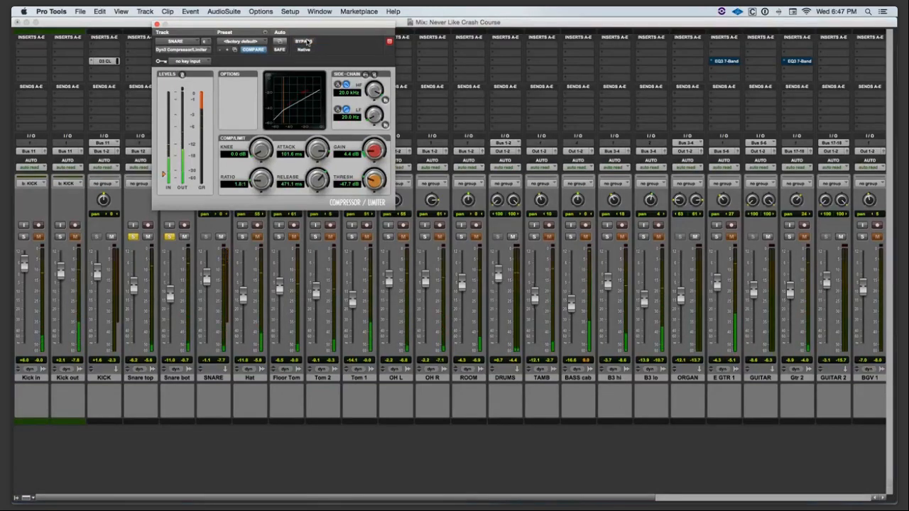
key("space")
- Unsolo the Snare bot and Snare top tracks and compare the snare compressor bypassed and active in the full mix
left_click(170, 237)
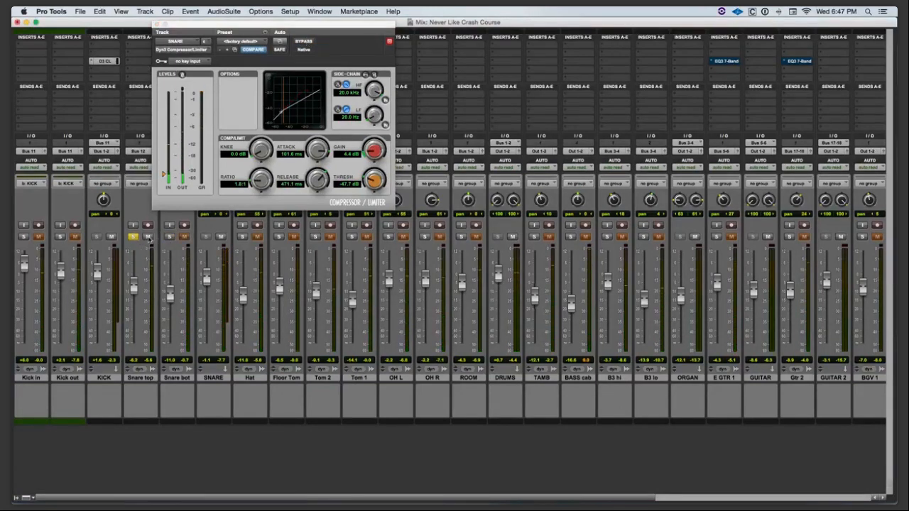
left_click(133, 237)
key("space")
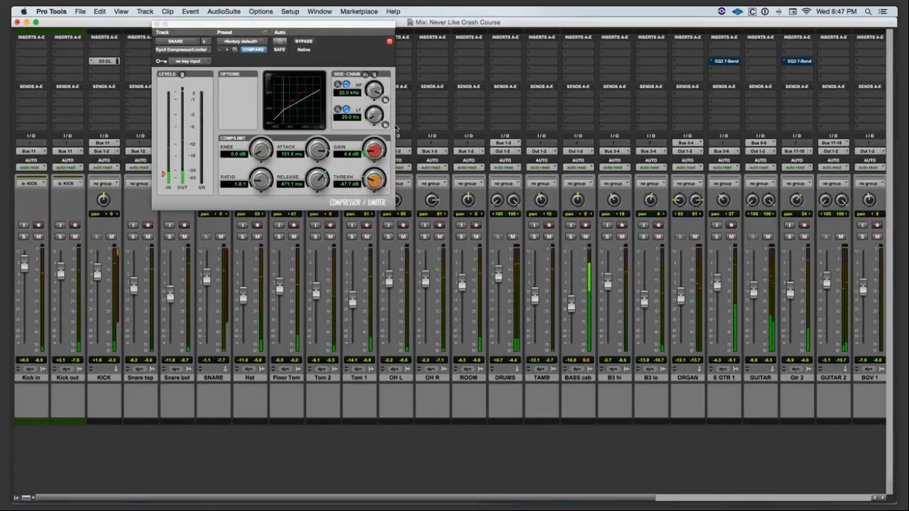
left_click(304, 41)
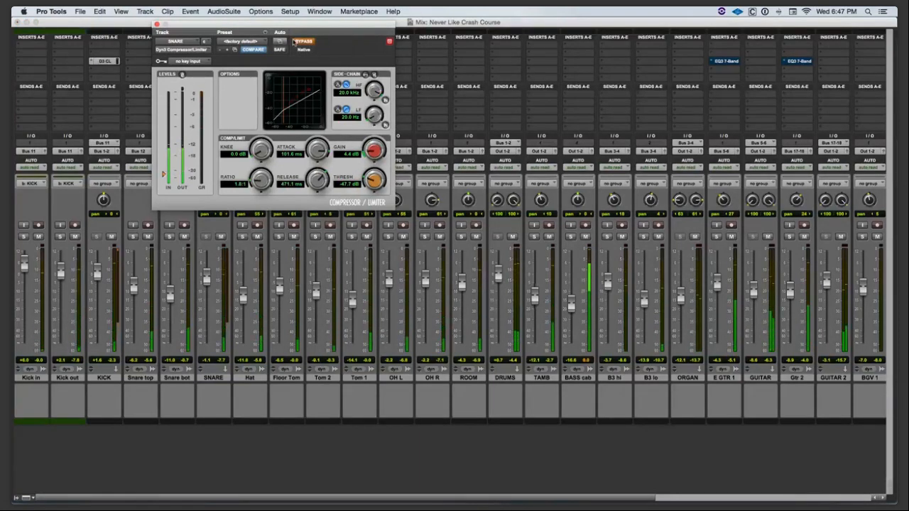
left_click(301, 42)
- Raise the snare compressor's makeup gain to 5.7 dB, check it against bypass in the full mix and close its window
left_click_drag(373, 154, 373, 150)
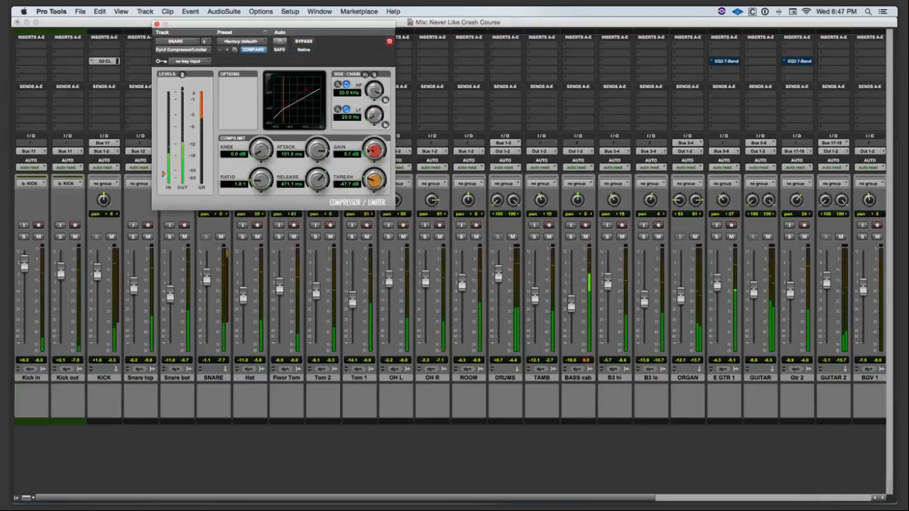
left_click(302, 42)
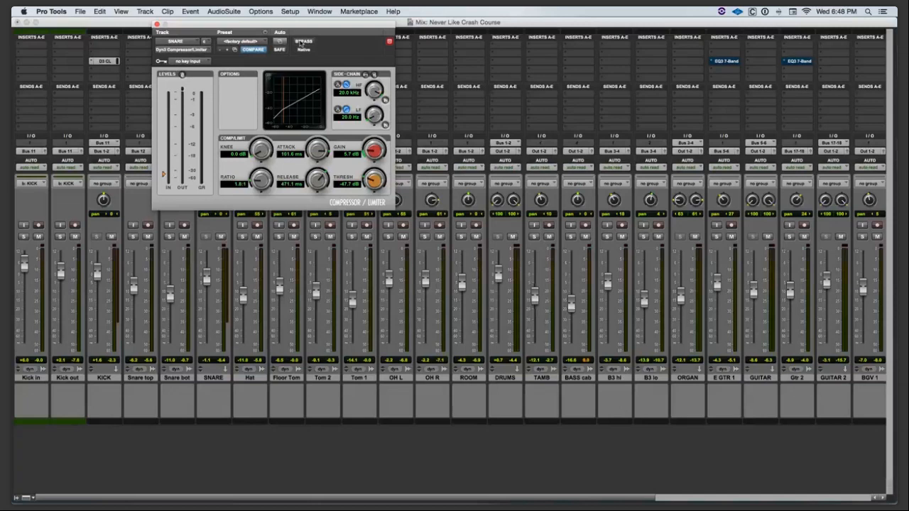
left_click(156, 25)
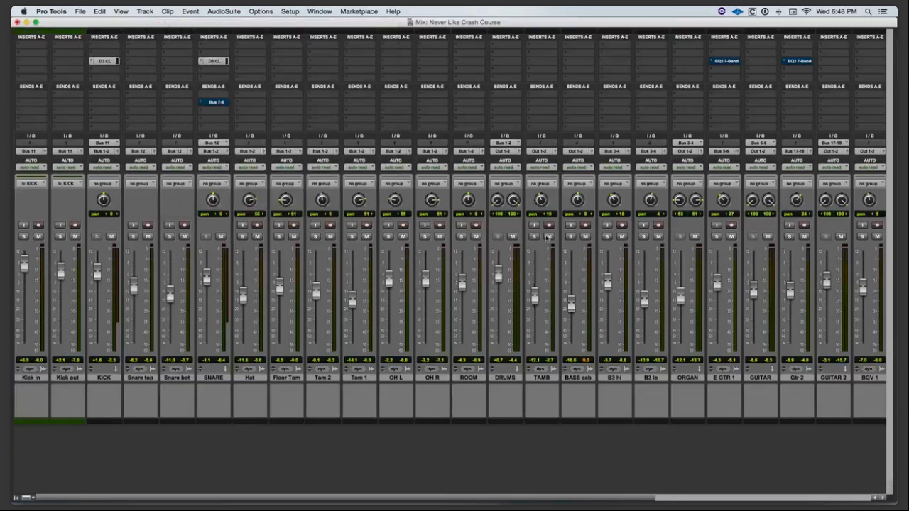
scroll(547, 238, "right", 5)
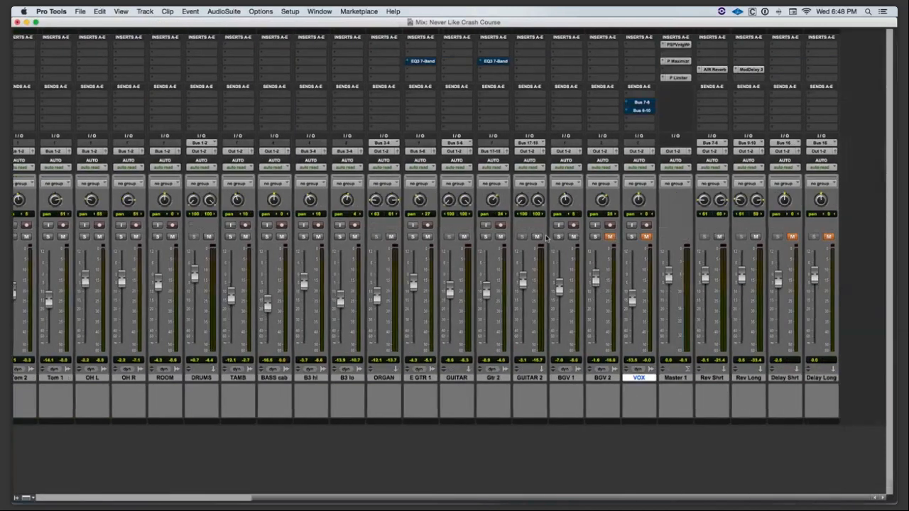
- Solo the VOX track, start playback and insert the UAD UA 1176LN Legacy compressor on it
left_click(631, 236)
key("space")
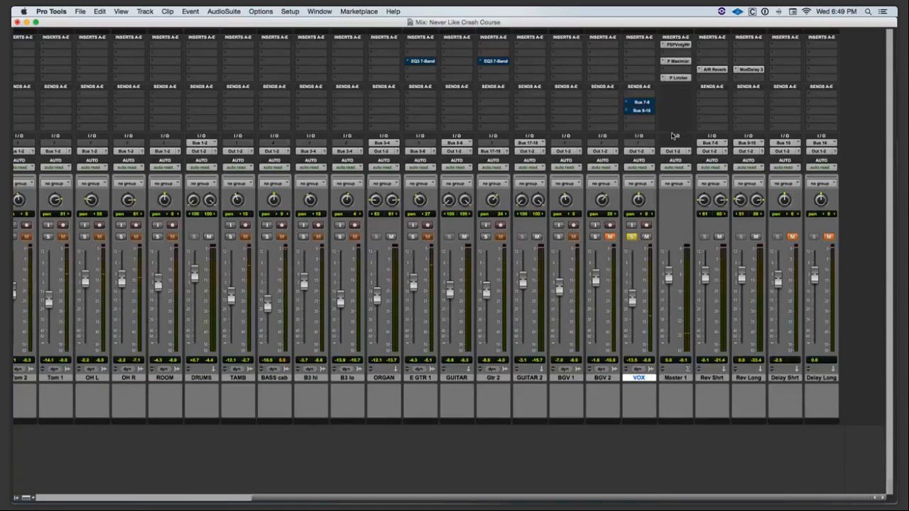
left_click(635, 62)
mouse_move(674, 104)
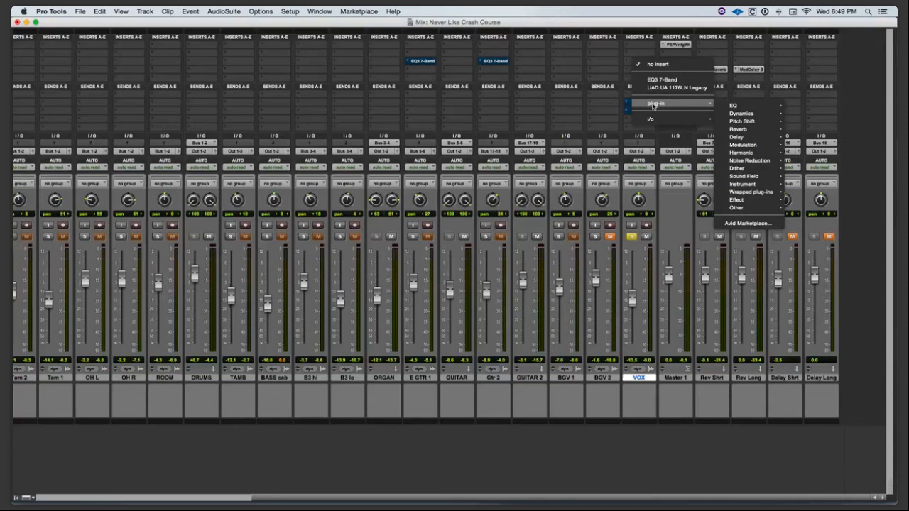
mouse_move(740, 114)
left_click(668, 67)
left_click(634, 70)
left_click(650, 96)
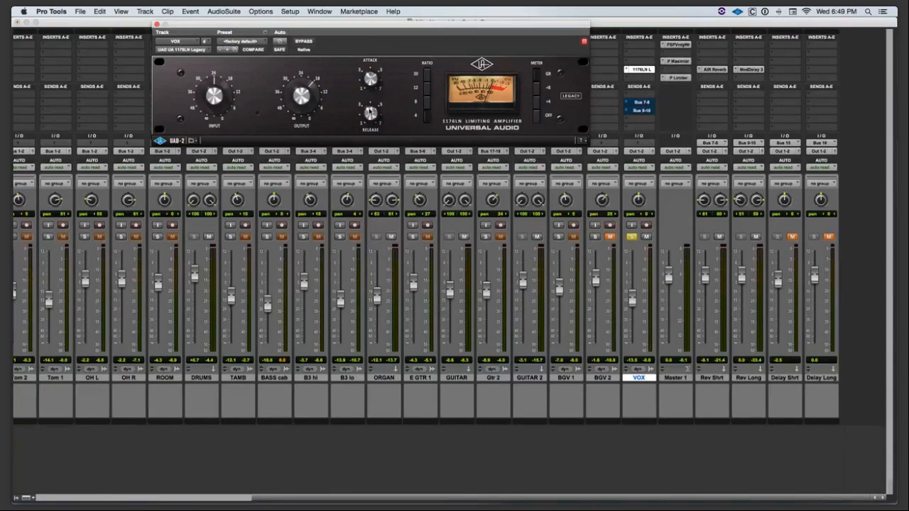
- Fine-tune the VOX track's 1176LN compressor and compare it bypassed and active on the soloed vocal
left_click(371, 116)
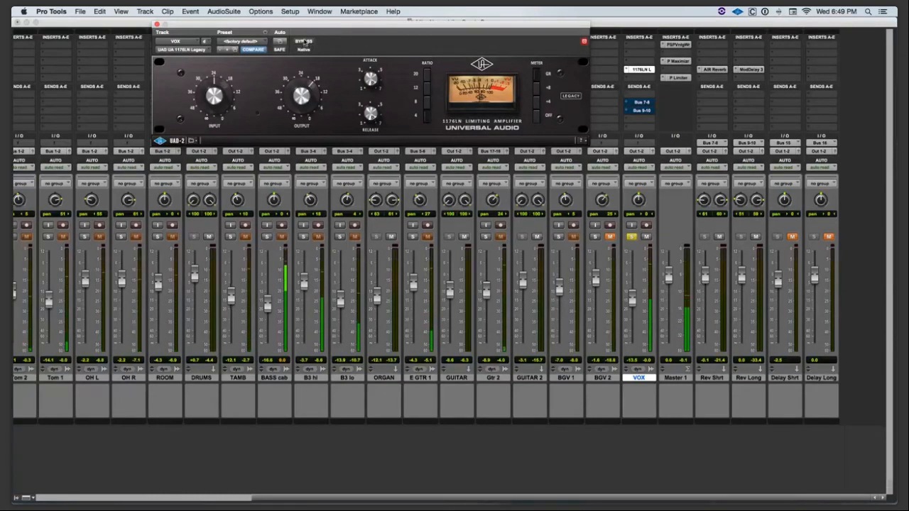
left_click(304, 42)
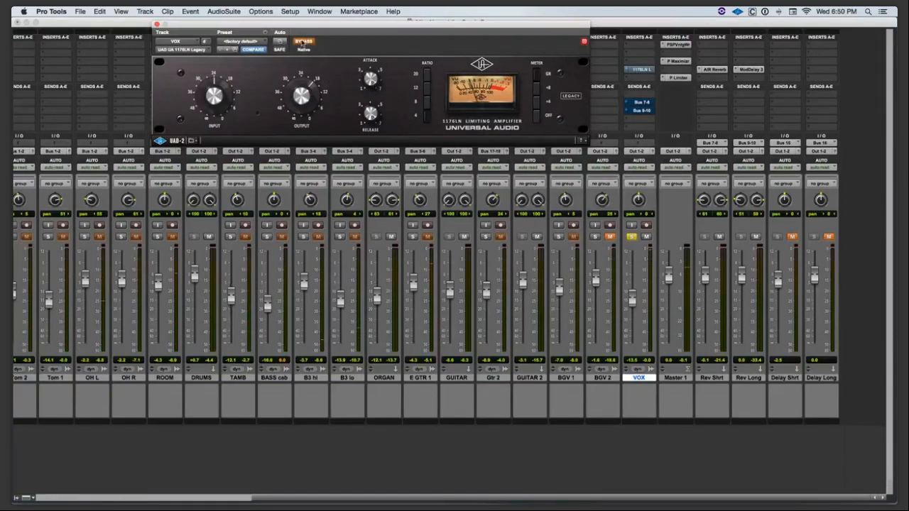
left_click(303, 42)
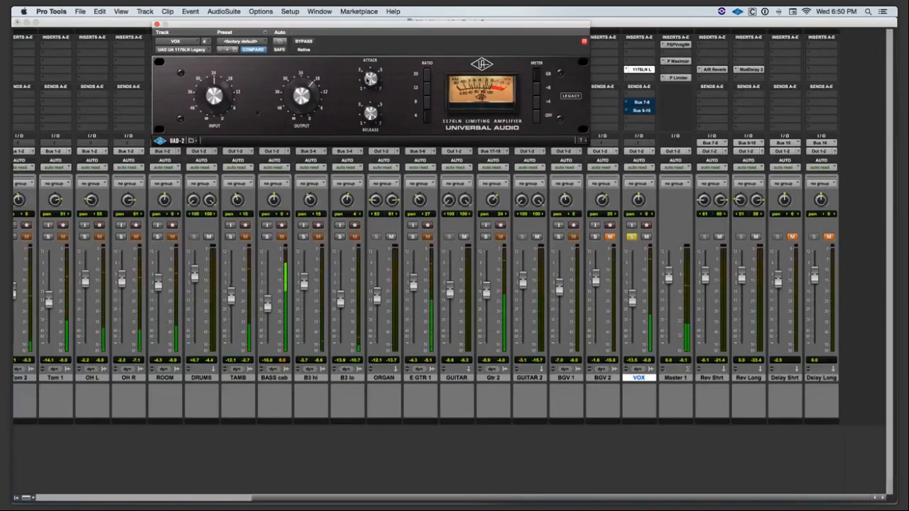
left_click(302, 43)
left_click(303, 42)
left_click(303, 41)
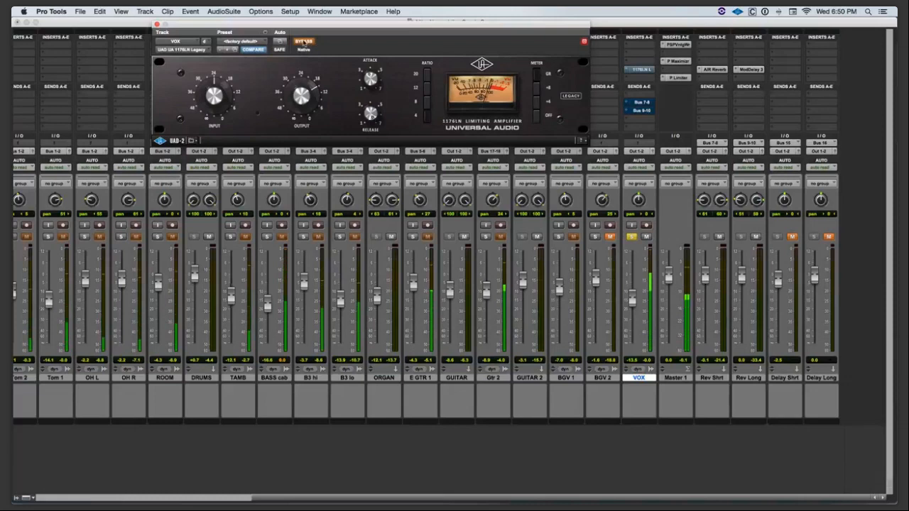
left_click(303, 42)
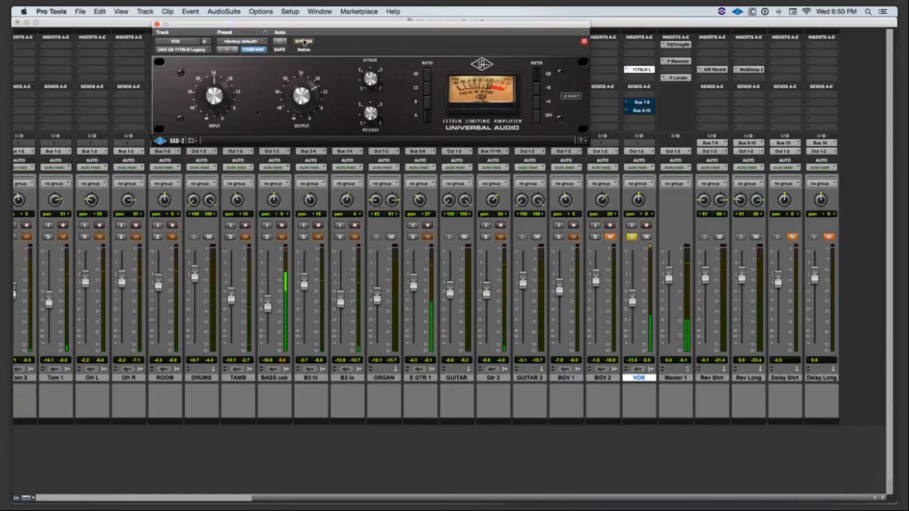
left_click(303, 42)
left_click(304, 41)
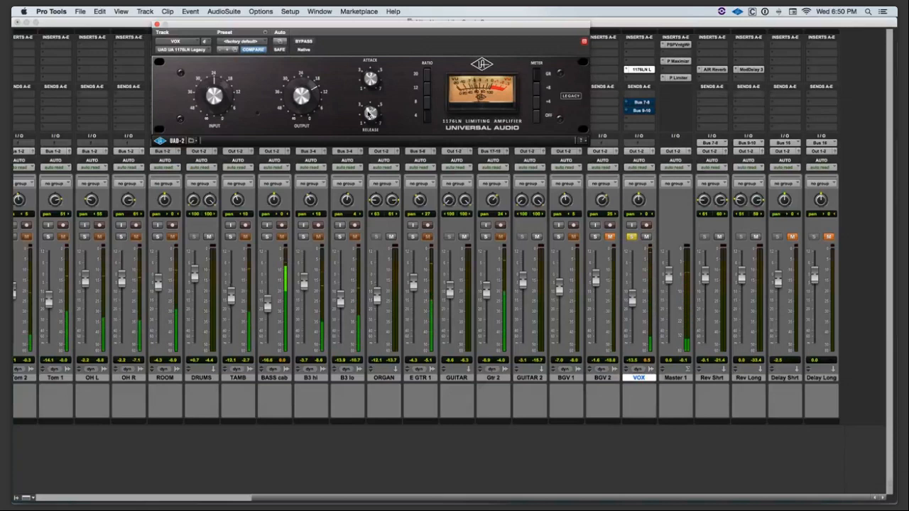
left_click(303, 42)
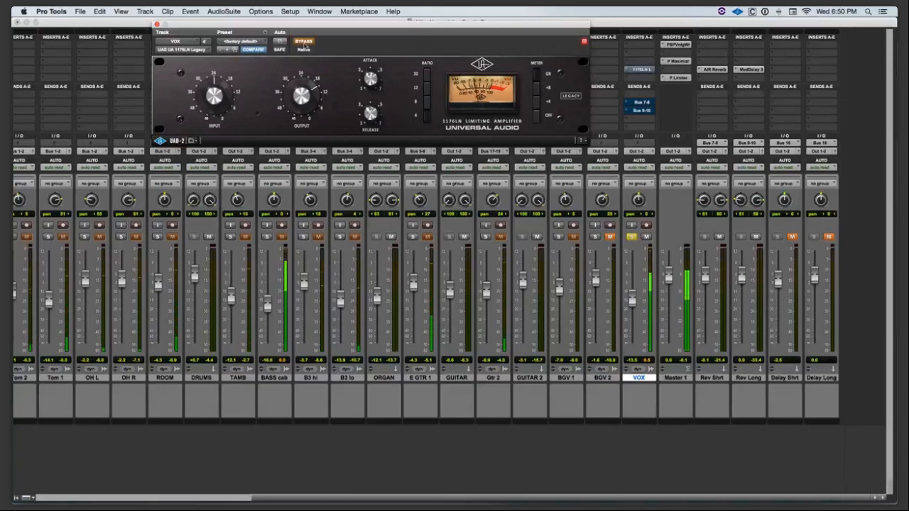
left_click(303, 41)
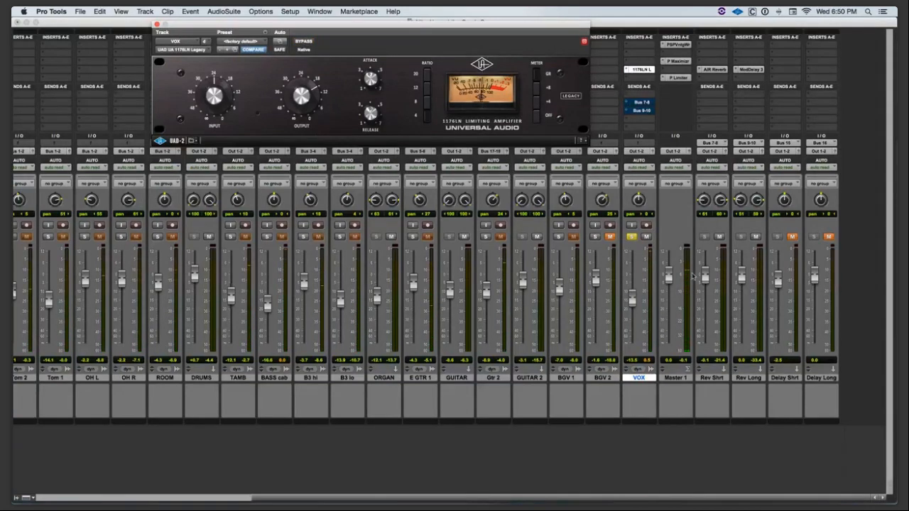
- Unsolo the VOX track and compare its 1176LN compressor bypassed and active in the full mix
left_click(631, 236)
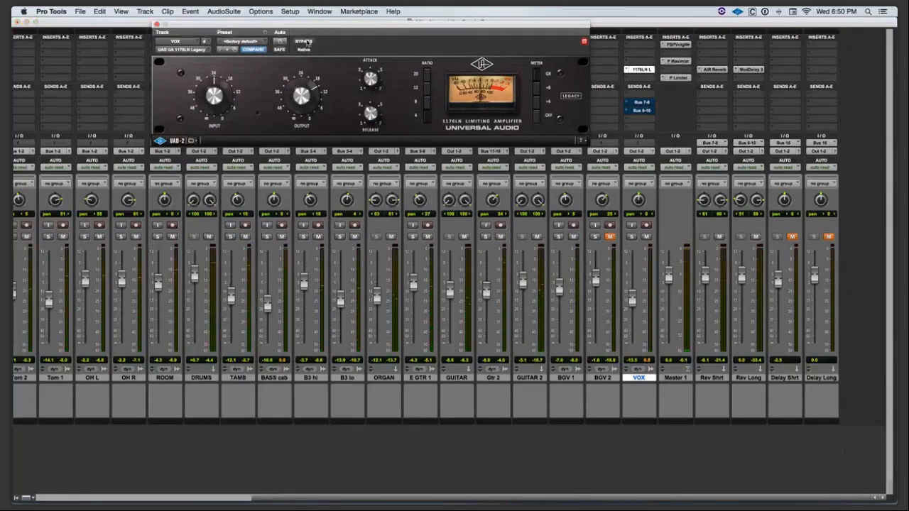
left_click(304, 42)
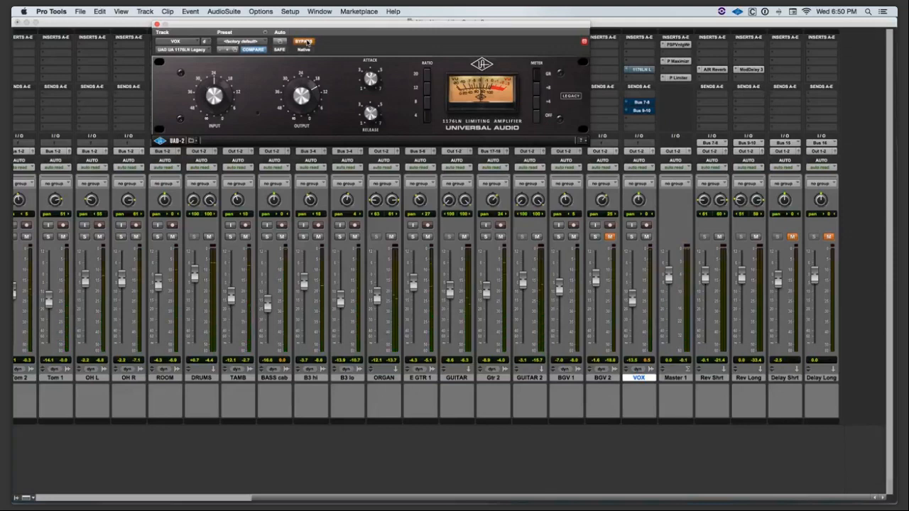
left_click(304, 42)
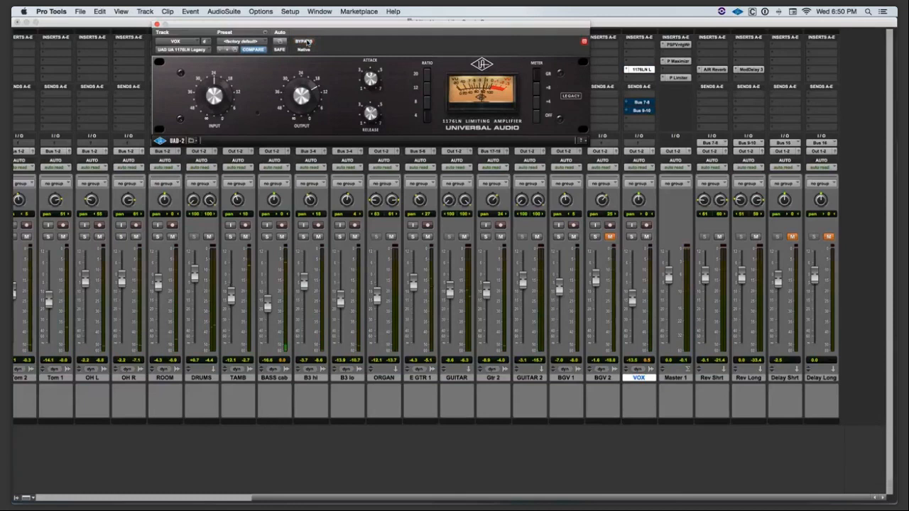
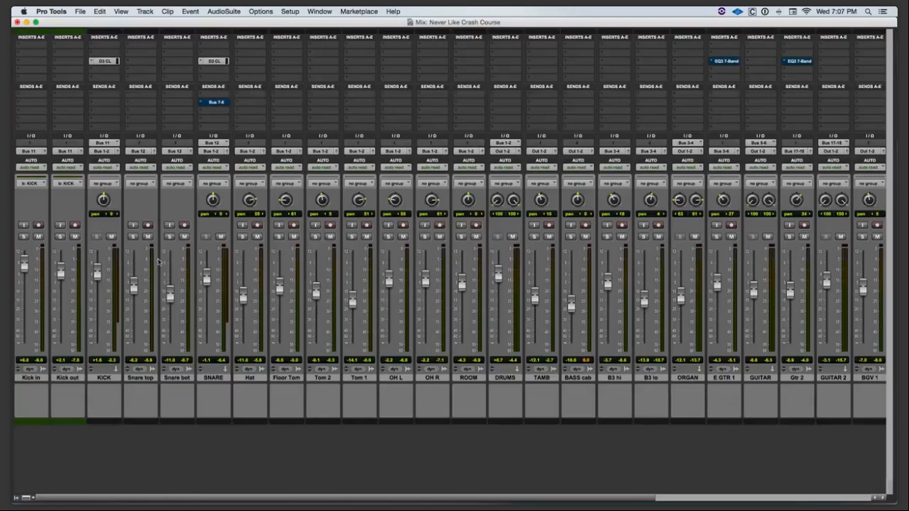
- Solo the Snare top and Snare bot tracks, and open the SNARE track's Bus 7-8 send window clear of the reverb tracks
left_click(133, 237)
left_click(169, 237)
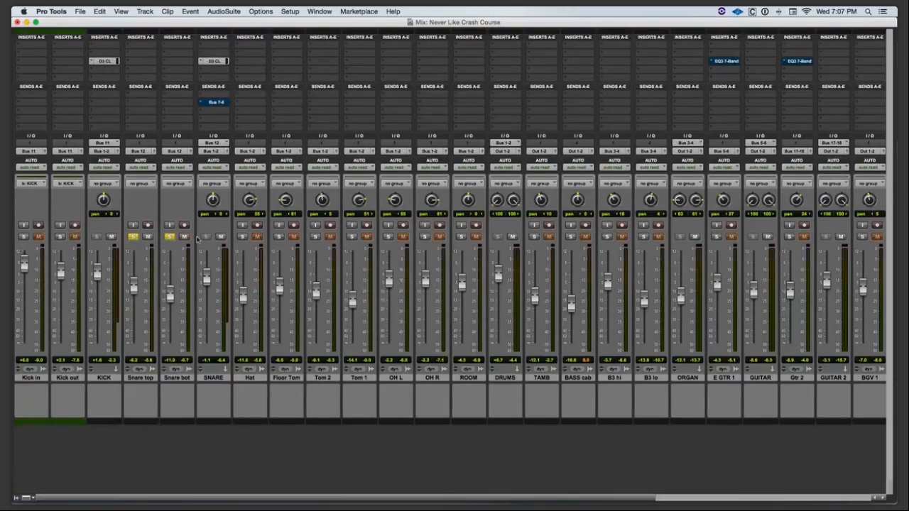
left_click(218, 103)
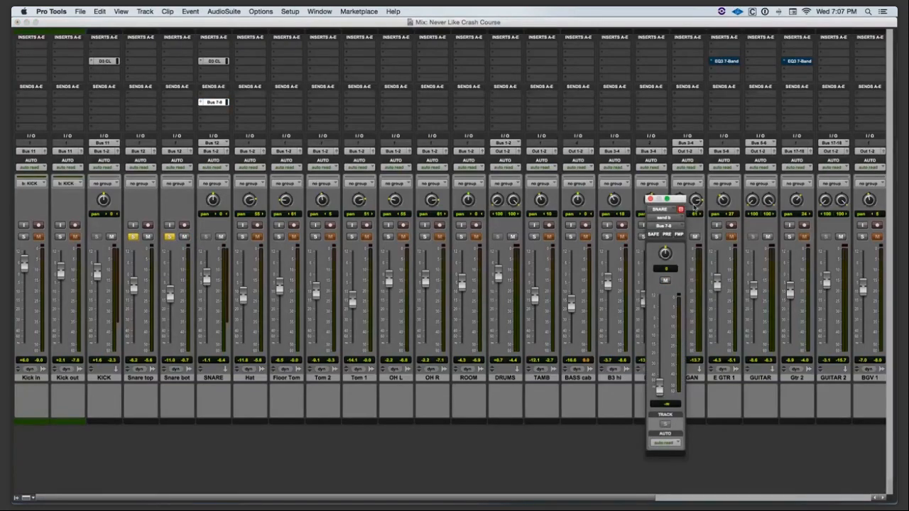
scroll(438, 333, "right", 5)
scroll(439, 332, "right", 4)
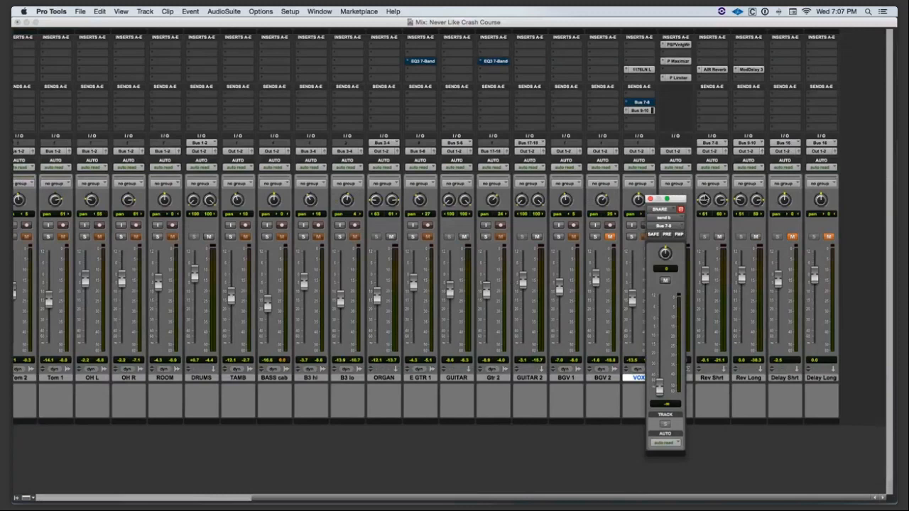
left_click_drag(680, 201, 601, 200)
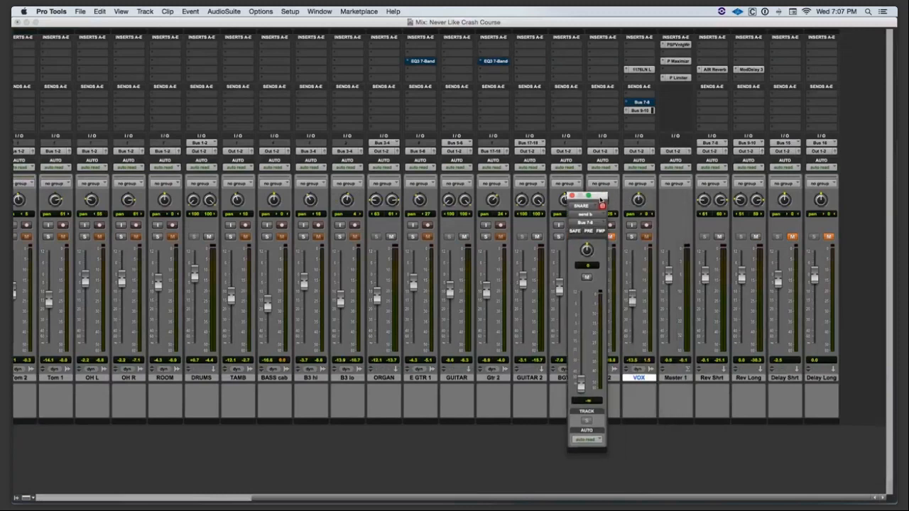
- Check the AIR Reverb settings on Rev Shrt and raise the SNARE track's Bus 7-8 send to -1.1 dB during playback
left_click(714, 70)
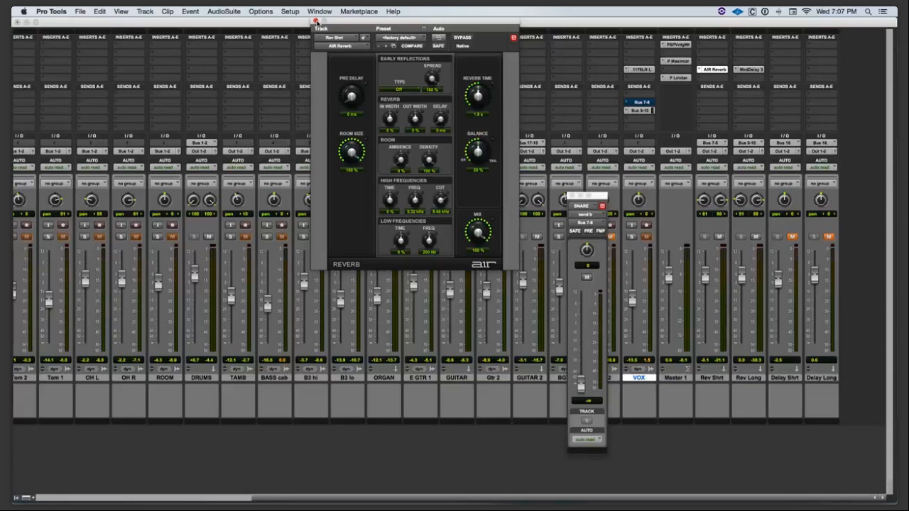
left_click(316, 20)
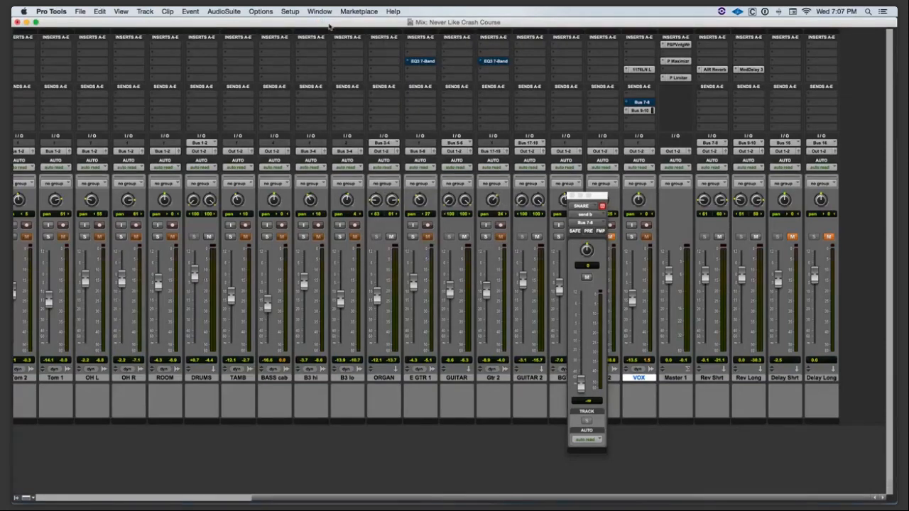
key("space")
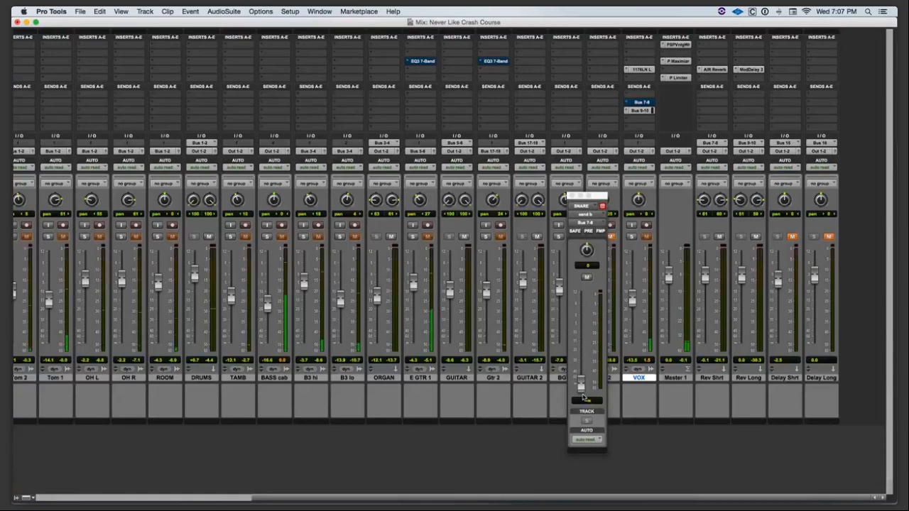
left_click_drag(581, 383, 581, 321)
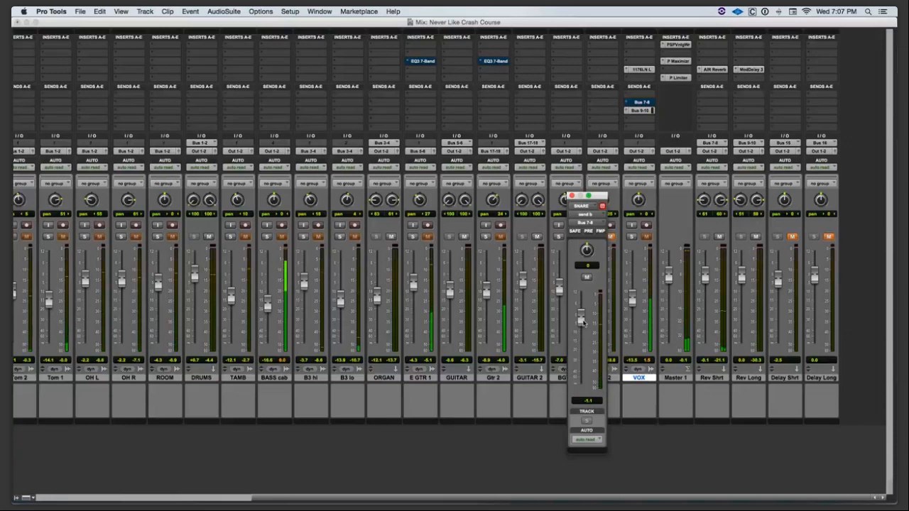
- Unsolo the Snare top and Snare bot tracks to hear the snare reverb in the full mix
scroll(545, 348, "left", 5)
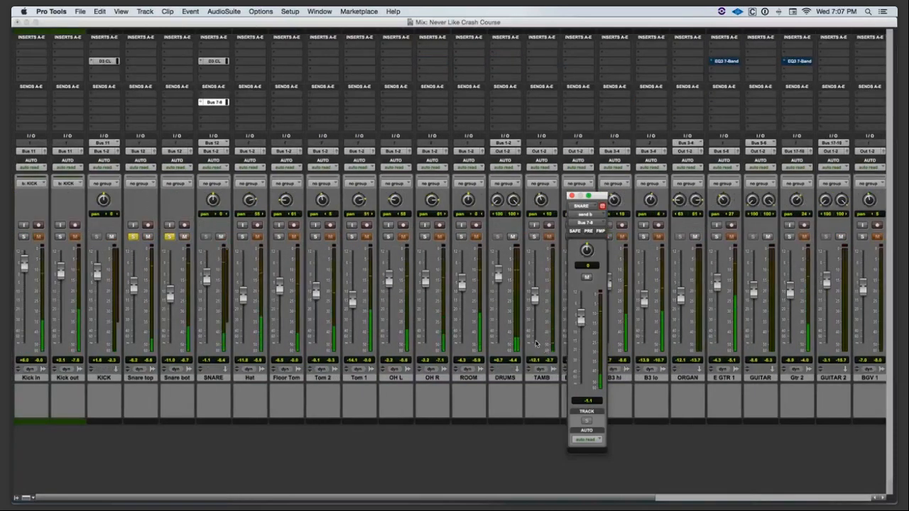
left_click(132, 238)
left_click(132, 238)
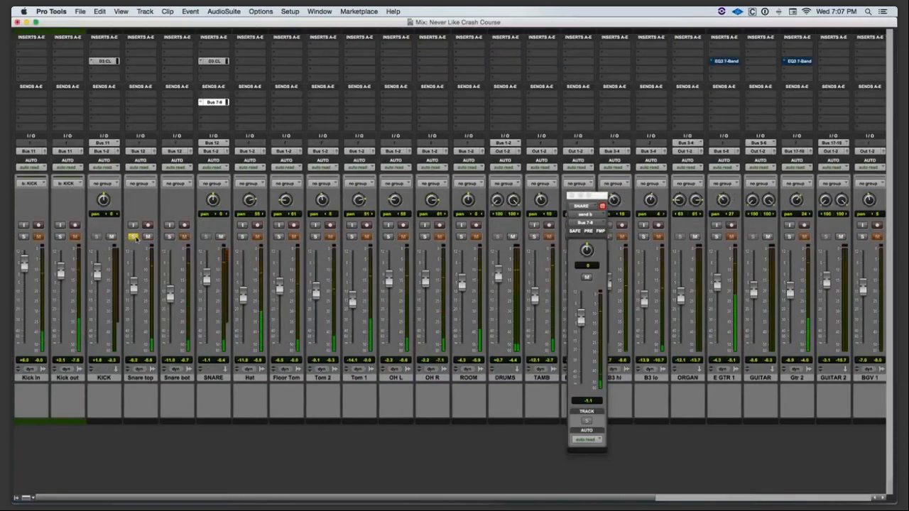
left_click(580, 312)
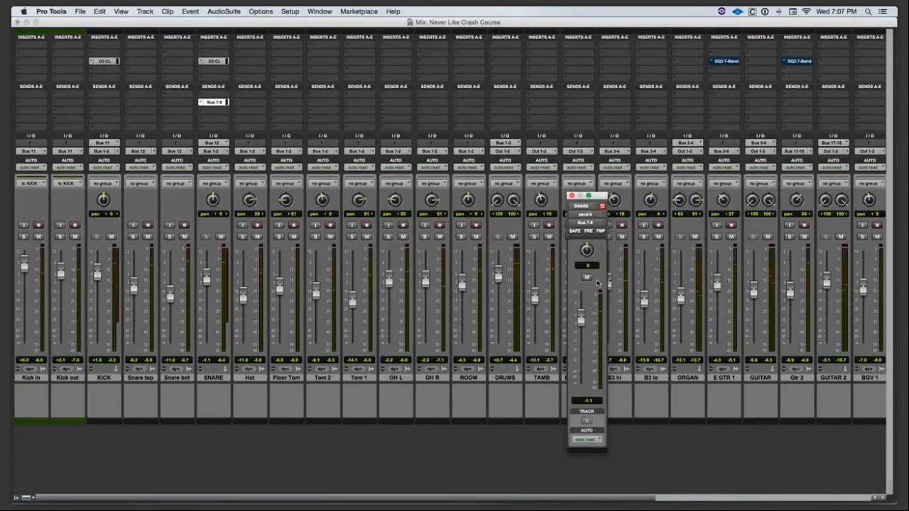
- Mute the VOX track and insert an EQ3 7-Band before the AIR Reverb on Rev Shrt, moving its window clear of the inserts
scroll(739, 286, "right", 5)
left_click(647, 238)
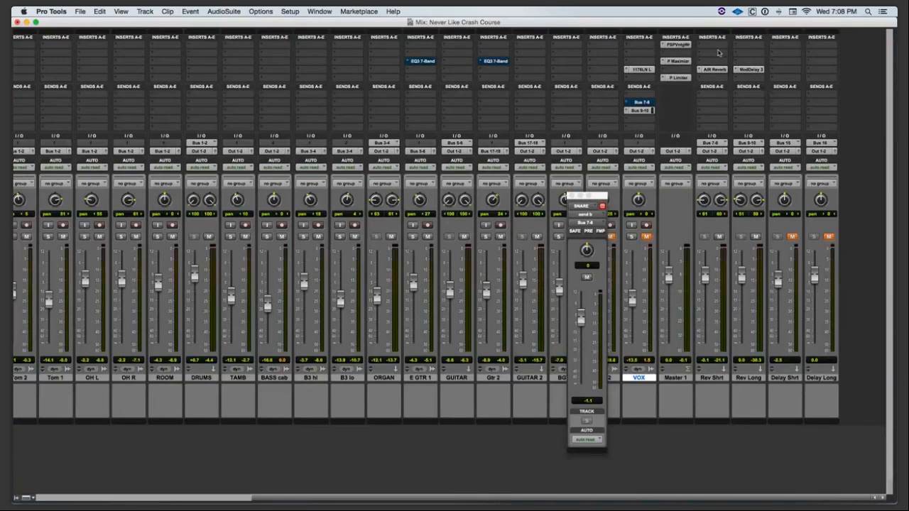
left_click(710, 61)
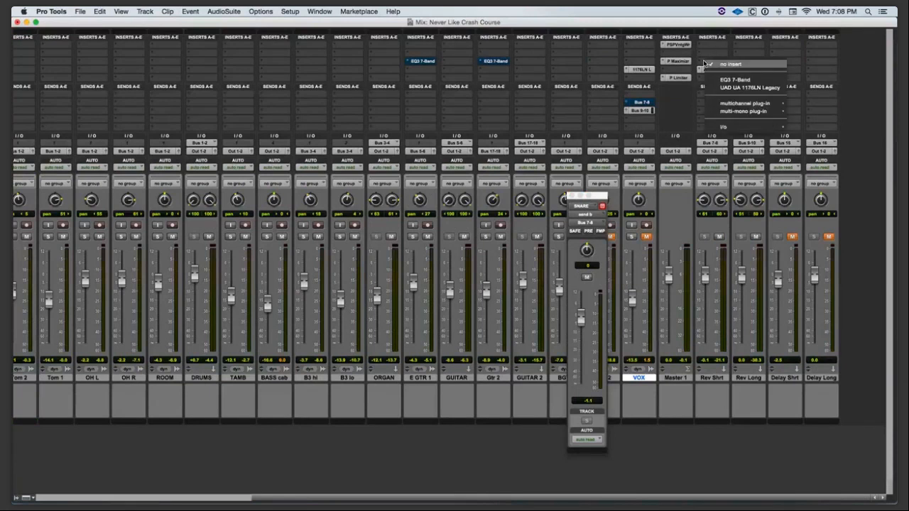
left_click(744, 81)
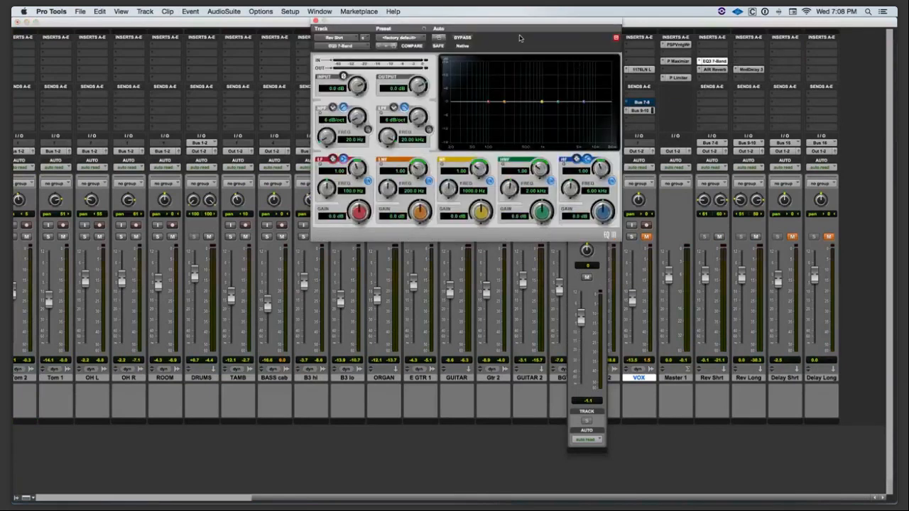
left_click_drag(521, 24, 434, 9)
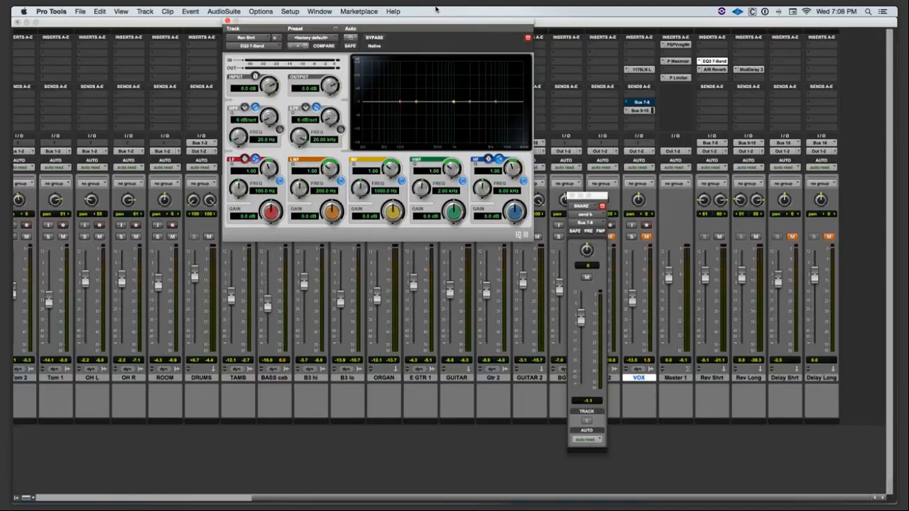
- Solo Snare top and Snare bot and cut the reverb EQ's low band by 12.0 dB at 274.8 Hz while listening
scroll(223, 292, "left", 10)
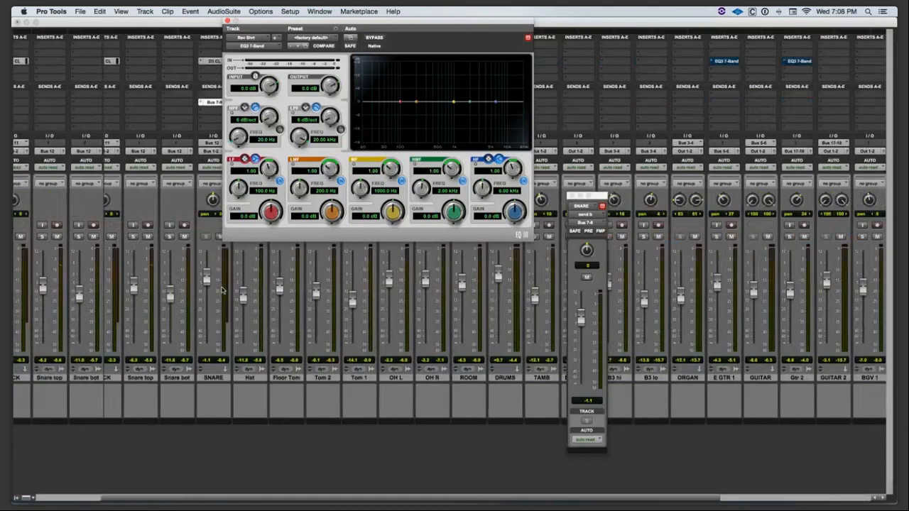
left_click(133, 237)
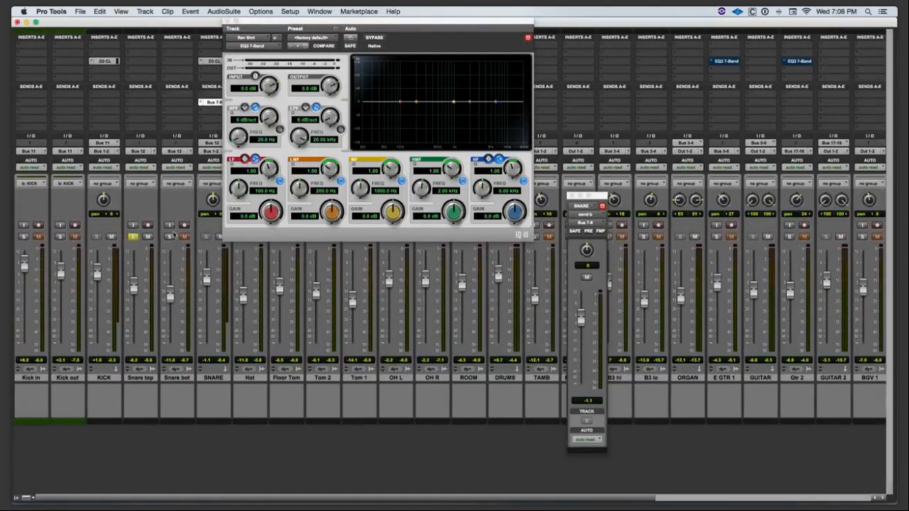
left_click(169, 236)
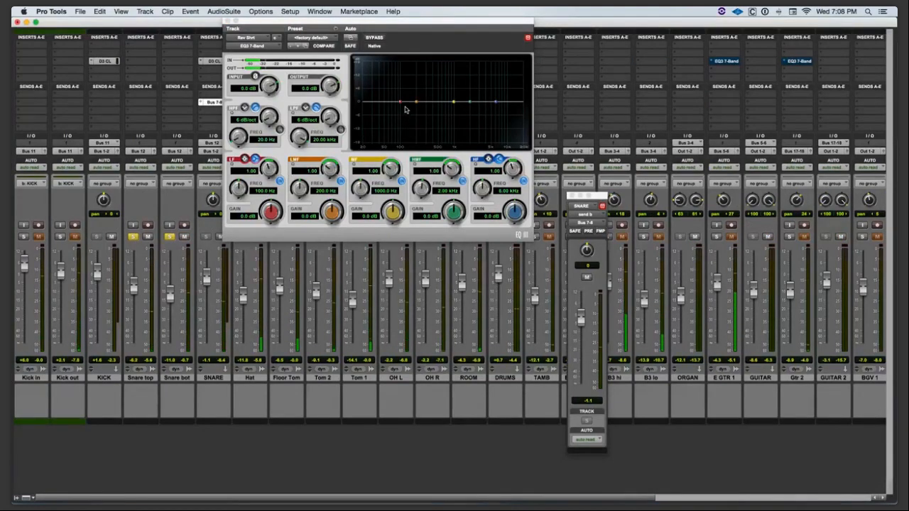
left_click_drag(401, 103, 424, 142)
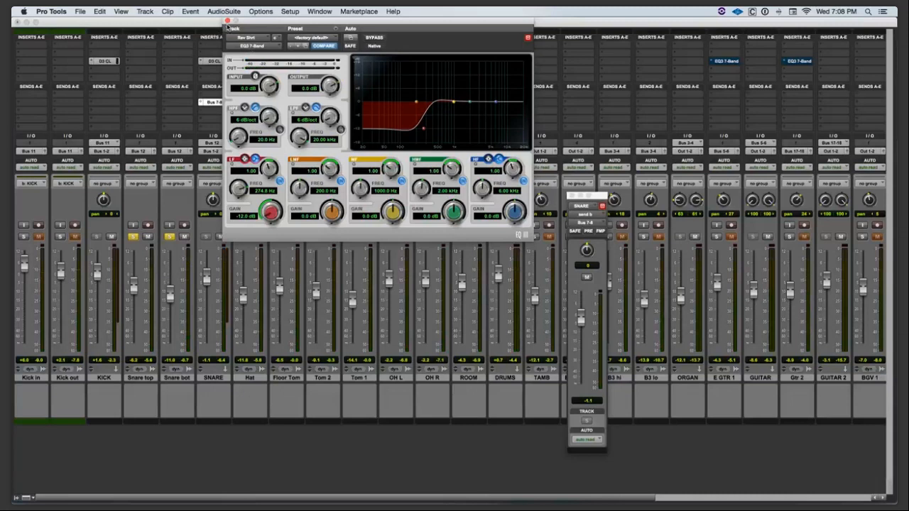
key("space")
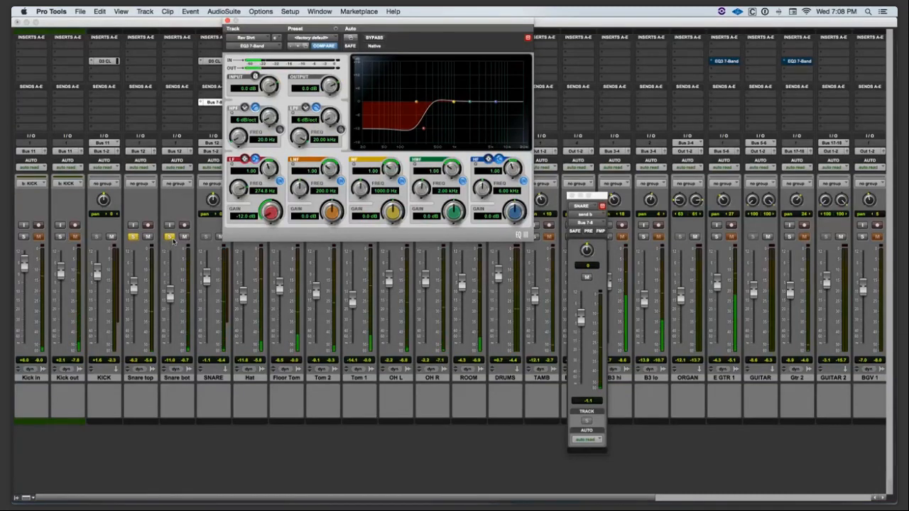
- Unsolo Snare top and Snare bot and compare the full mix with the Rev Shrt reverb EQ bypassed and active
left_click(130, 238)
left_click(130, 238)
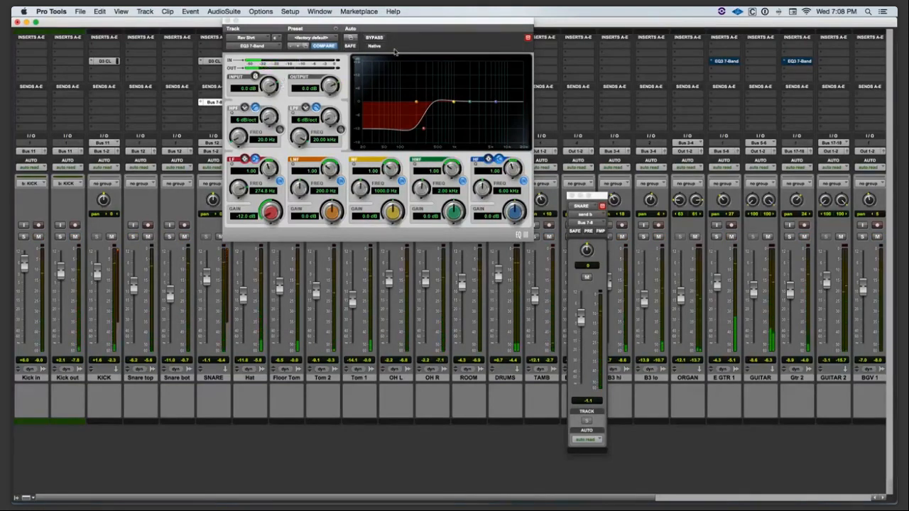
left_click(375, 38)
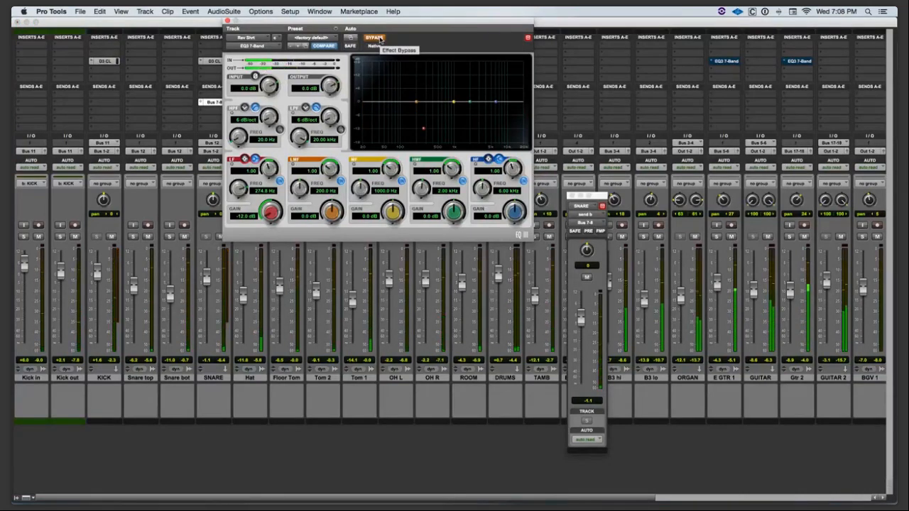
left_click(380, 39)
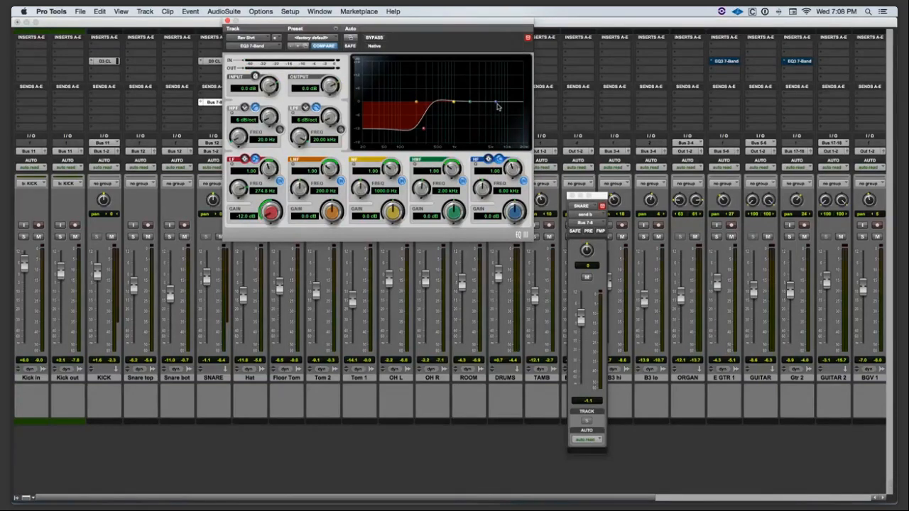
- Cut the Rev Shrt EQ's high band by 12.0 dB at 3.16 kHz with Snare top and Snare bot soloed, and unsolo both tracks
left_click(133, 237)
left_click(169, 237)
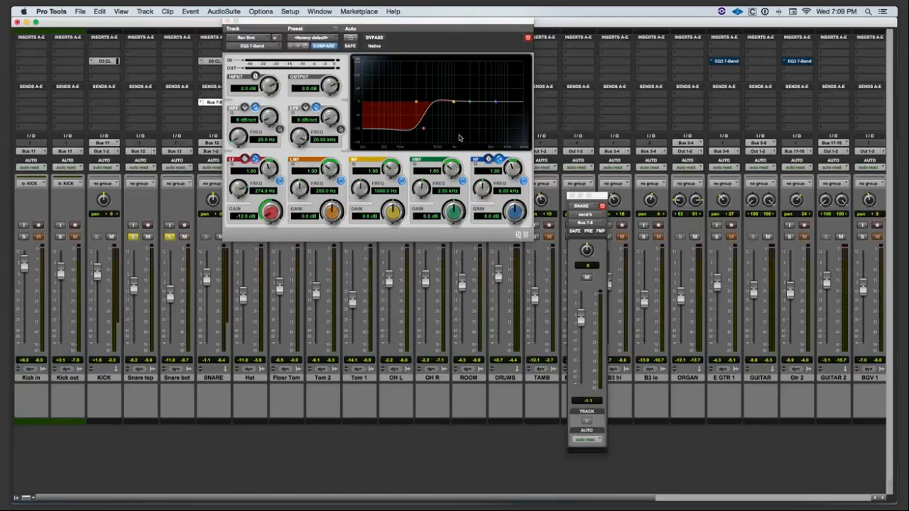
left_click_drag(495, 102, 480, 140)
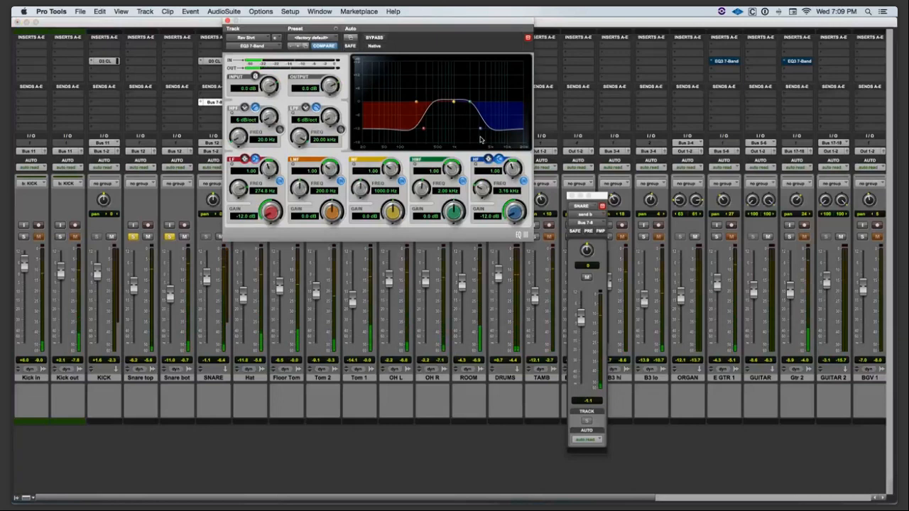
left_click(171, 238)
left_click(134, 237)
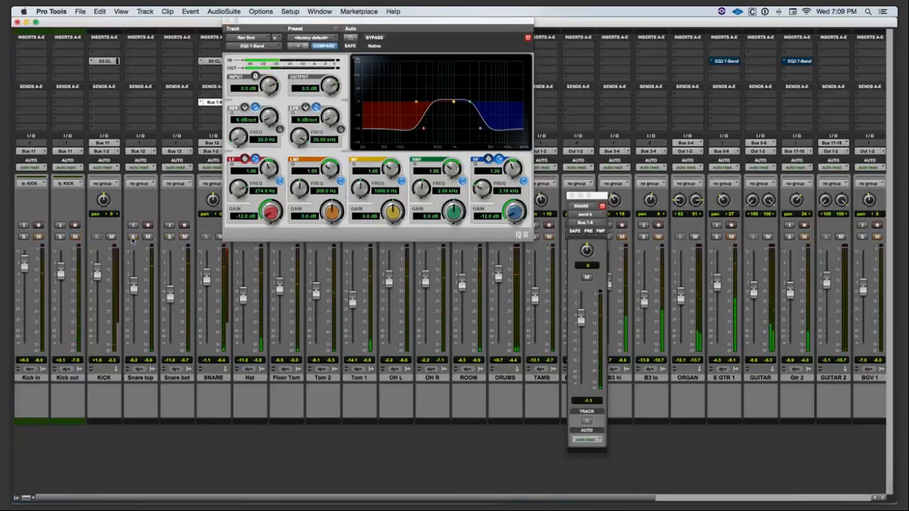
- Refine the Rev Shrt EQ's high-band cut to -11.6 dB at 2.49 kHz in the full mix and close the EQ
left_click(481, 130)
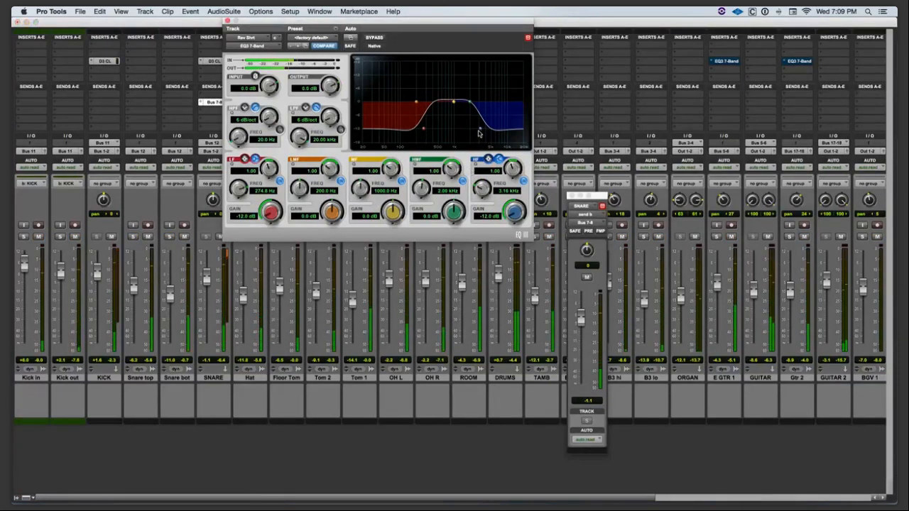
left_click_drag(480, 130, 475, 128)
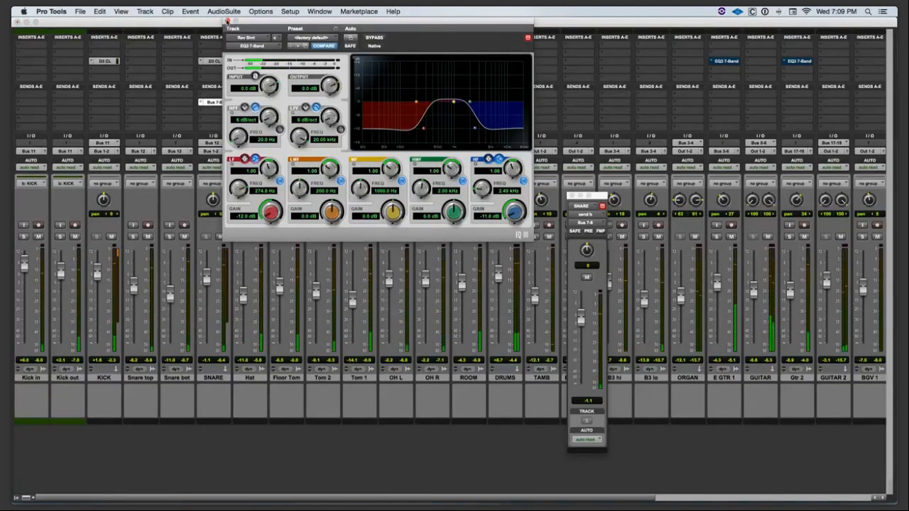
left_click(227, 20)
- Unmute the VOX track and lower the SNARE track's Bus 7-8 send to -7.8 dB during playback
scroll(424, 399, "right", 5)
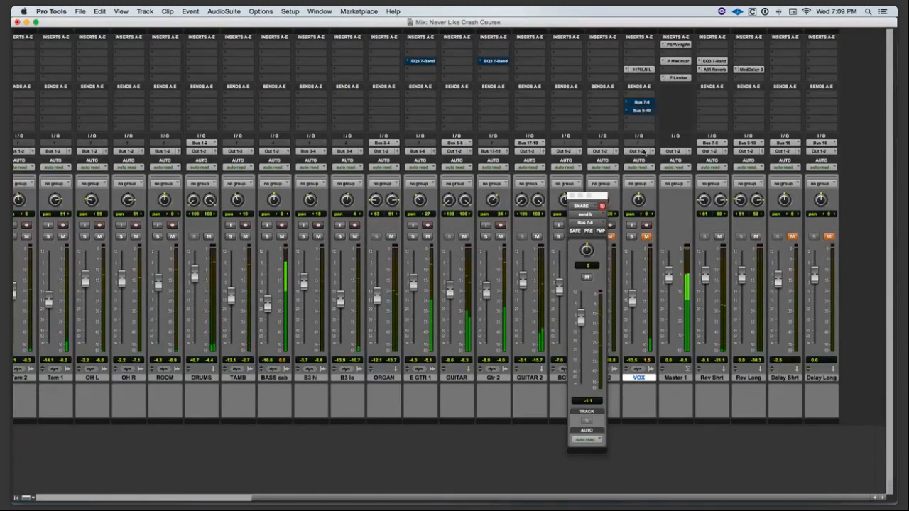
left_click(646, 238)
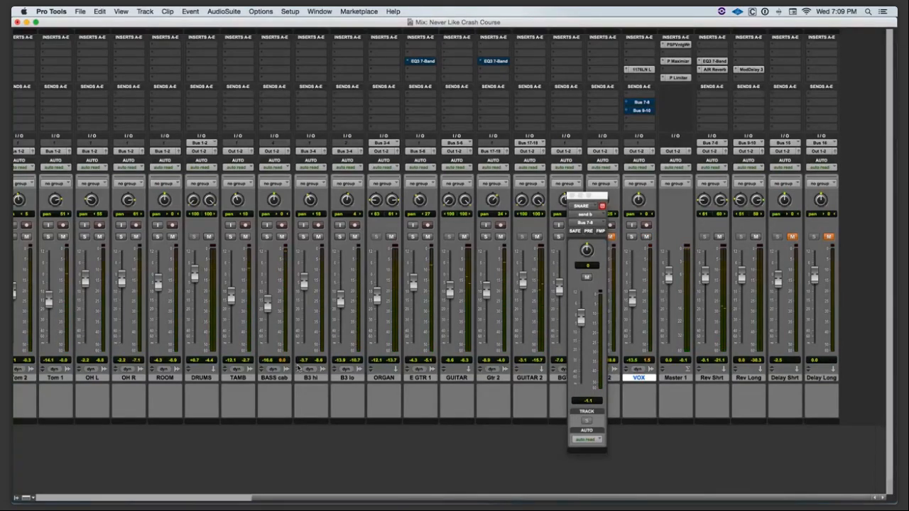
scroll(299, 368, "left", 5)
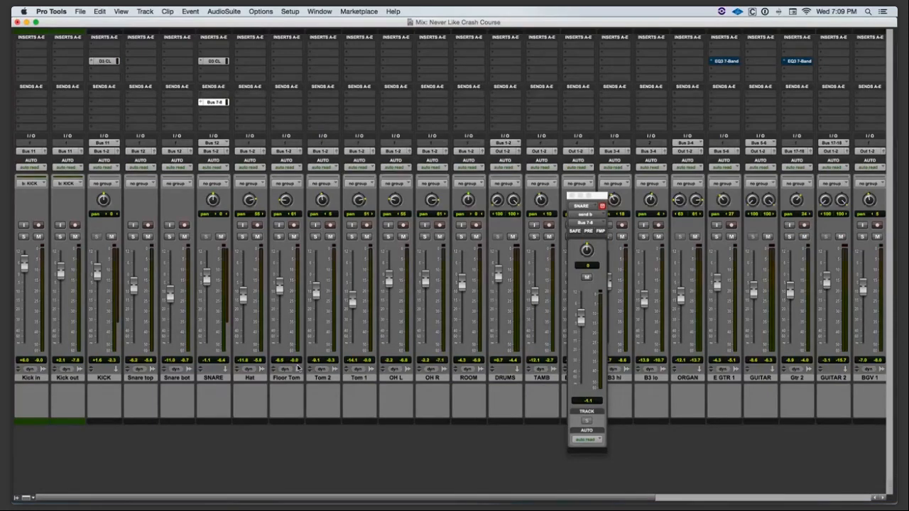
key("space")
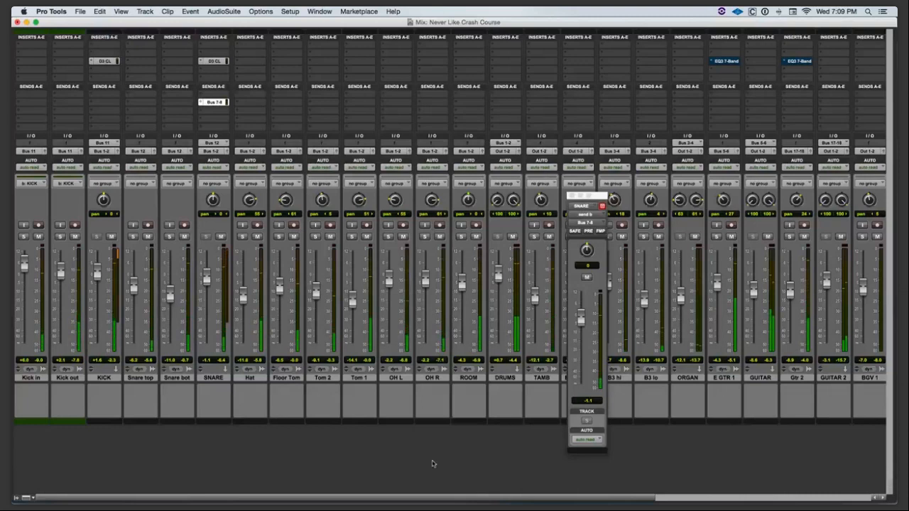
left_click_drag(581, 323, 582, 338)
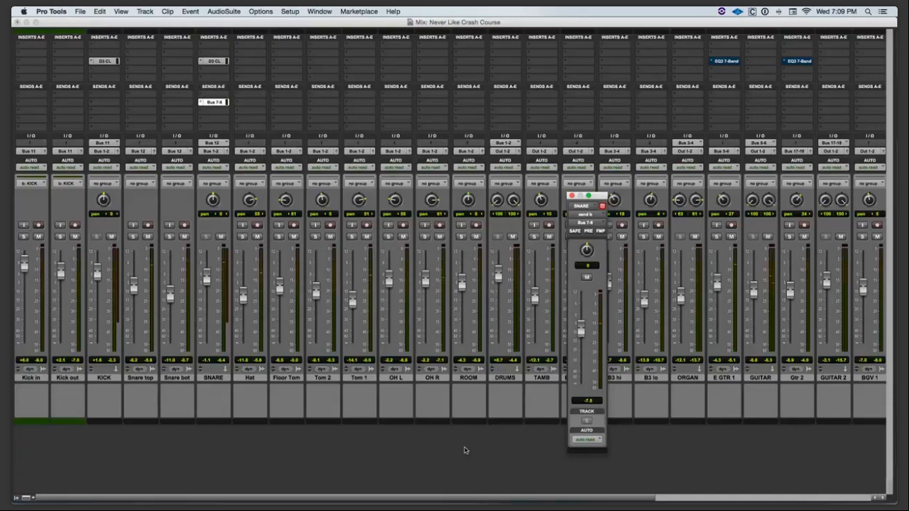
- Compare the full mix with the EQ3 7-Band on Rev Shrt bypassed and active
scroll(465, 451, "right", 10)
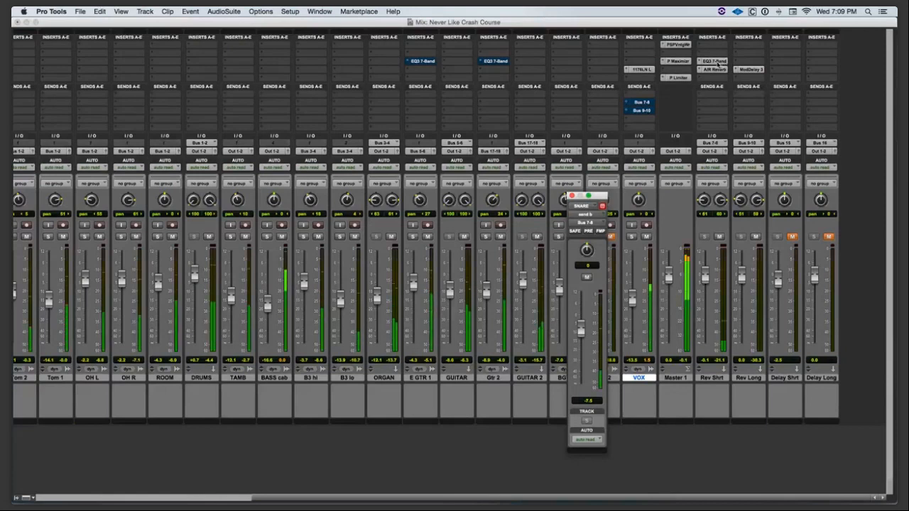
left_click(715, 62)
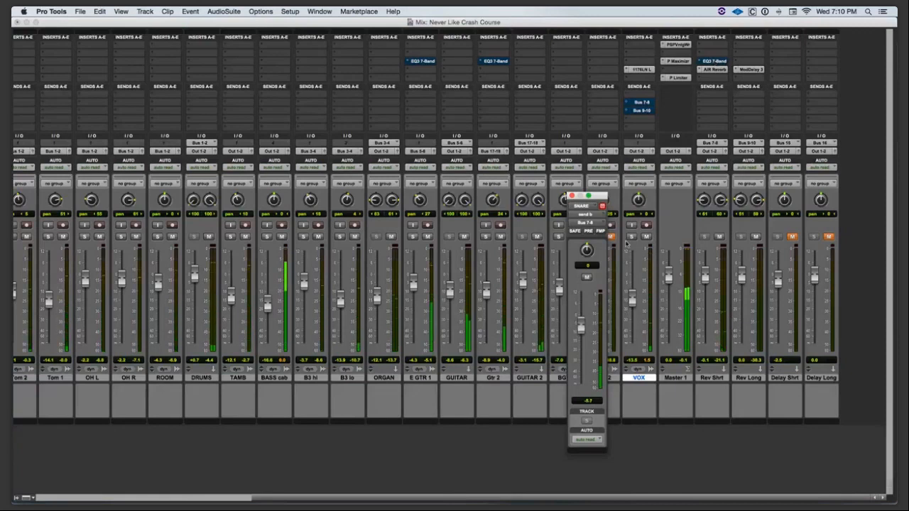
left_click(716, 61, "super")
left_click(715, 62, "super")
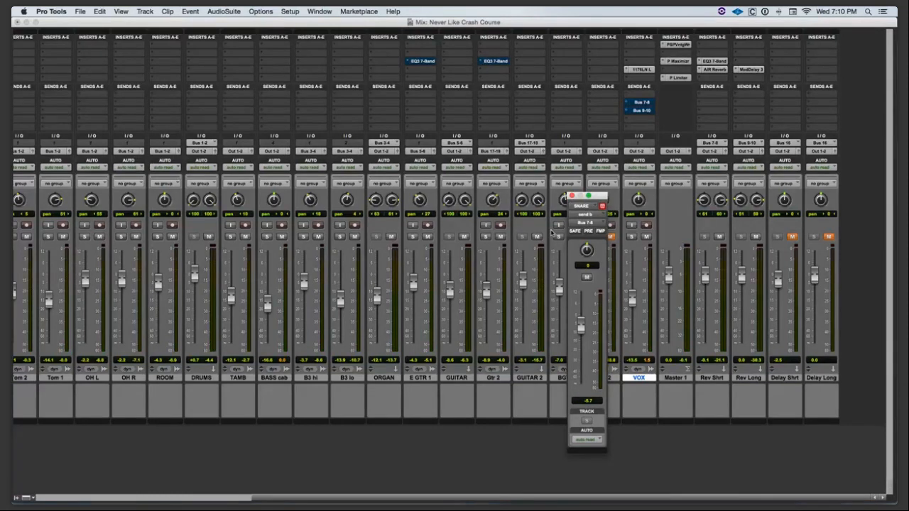
- Review the Rev Shrt EQ curve, and close the EQ and snare send windows
left_click(709, 61)
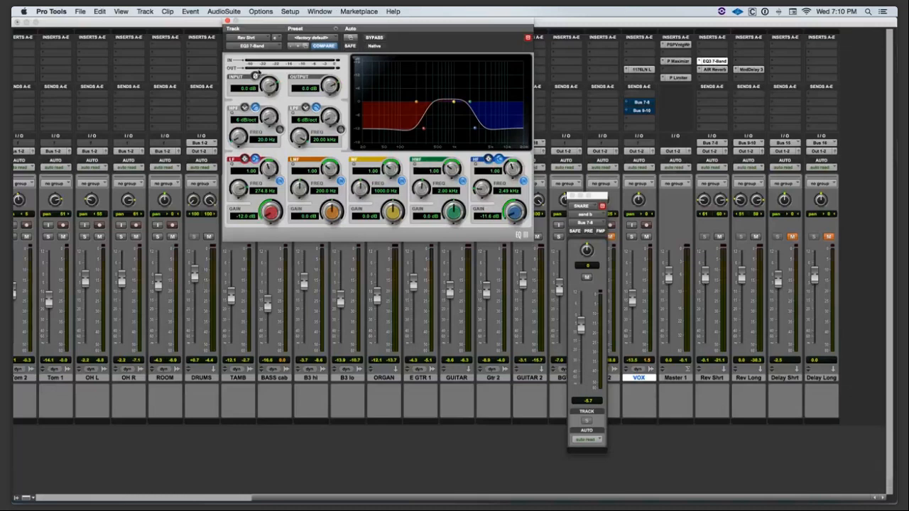
left_click(227, 20)
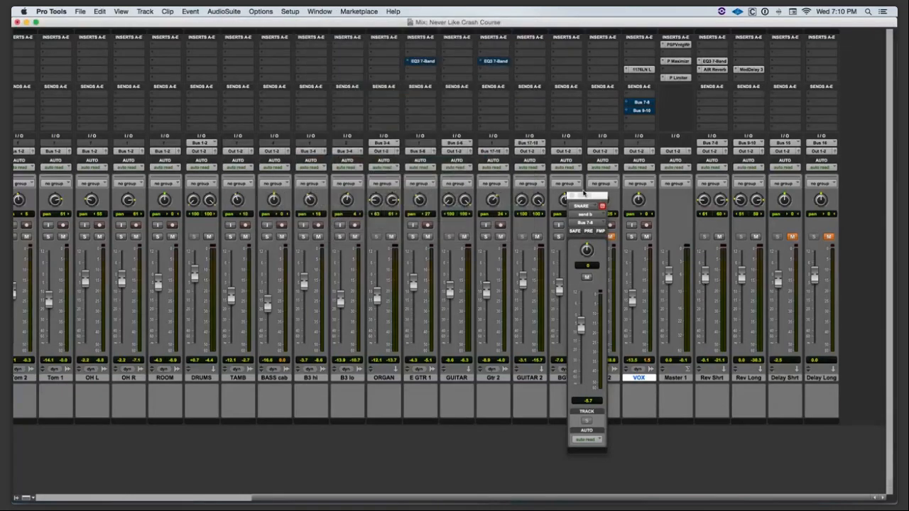
left_click(571, 196)
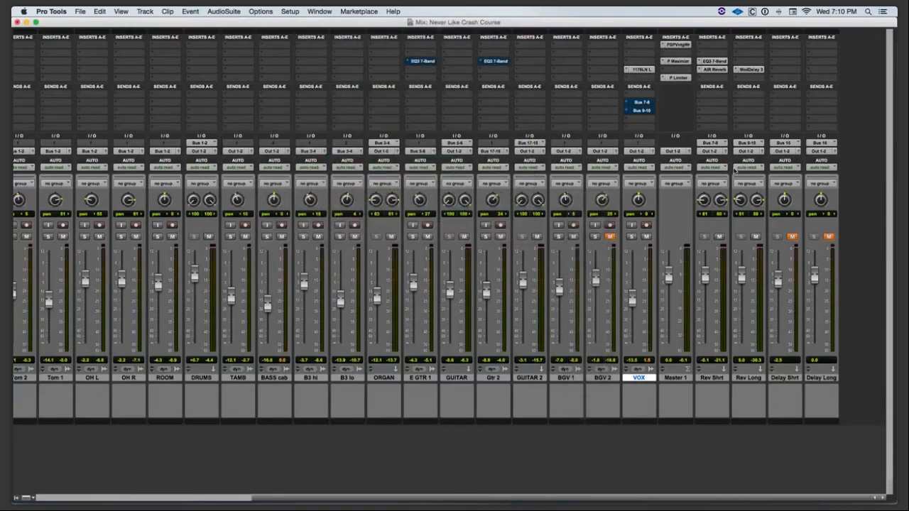
- Solo VOX, unmute its Bus 9-10 send to Rev Long, and move the send window clear of the vocal and reverb tracks
left_click(631, 237)
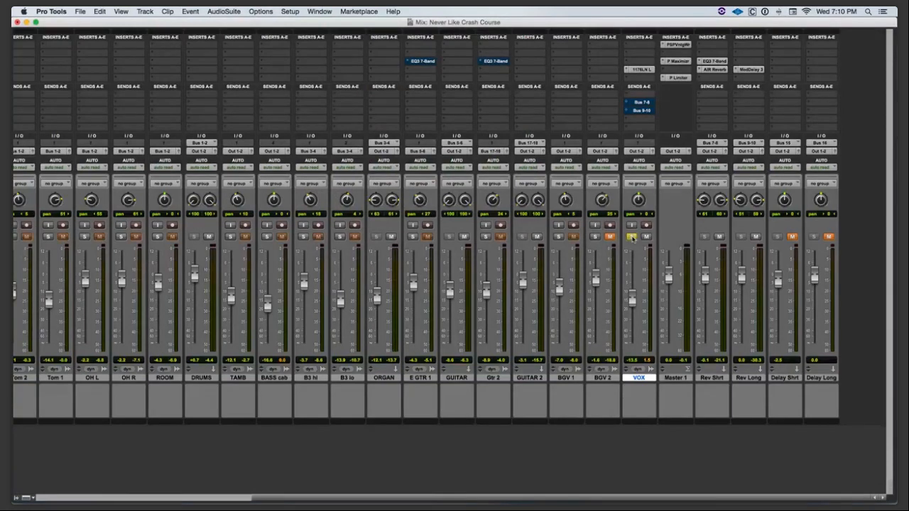
left_click(641, 110)
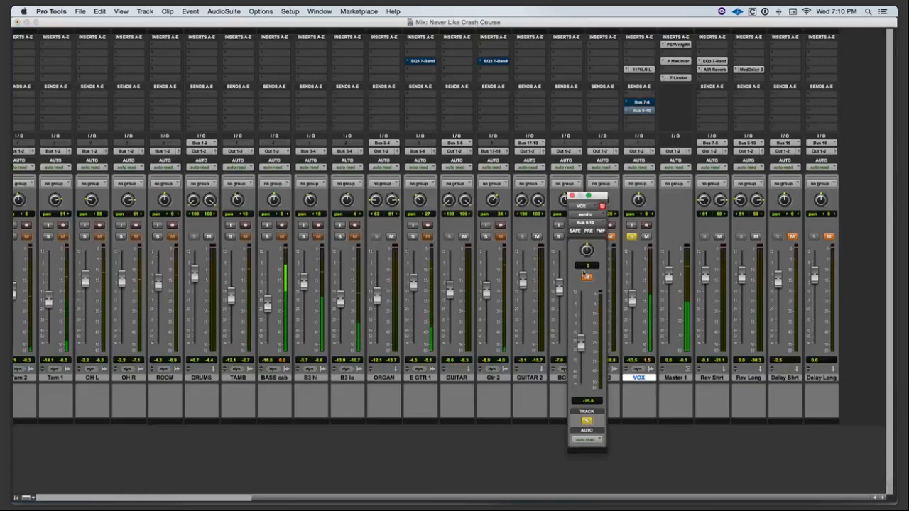
left_click(587, 279)
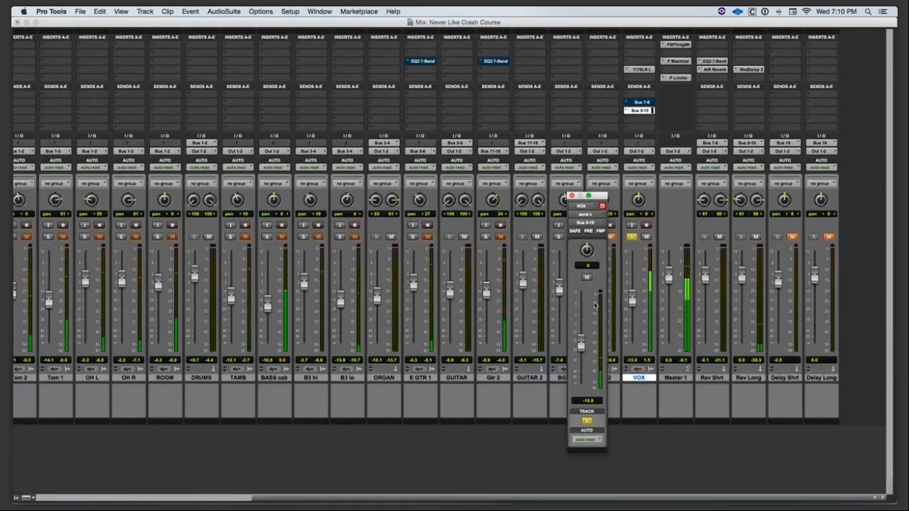
left_click_drag(589, 196, 494, 177)
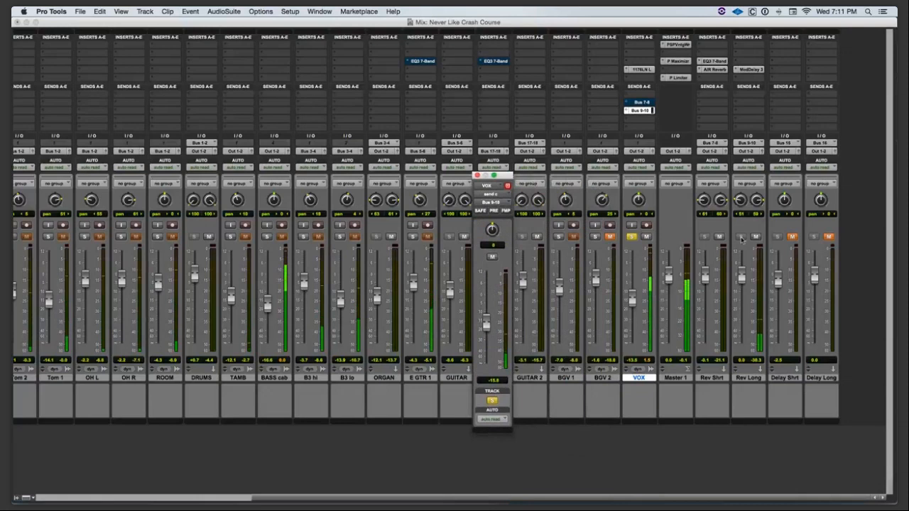
- Unsolo VOX, raise its Bus 9-10 send to -11.3 dB in the full mix, and close the send window
left_click(632, 238)
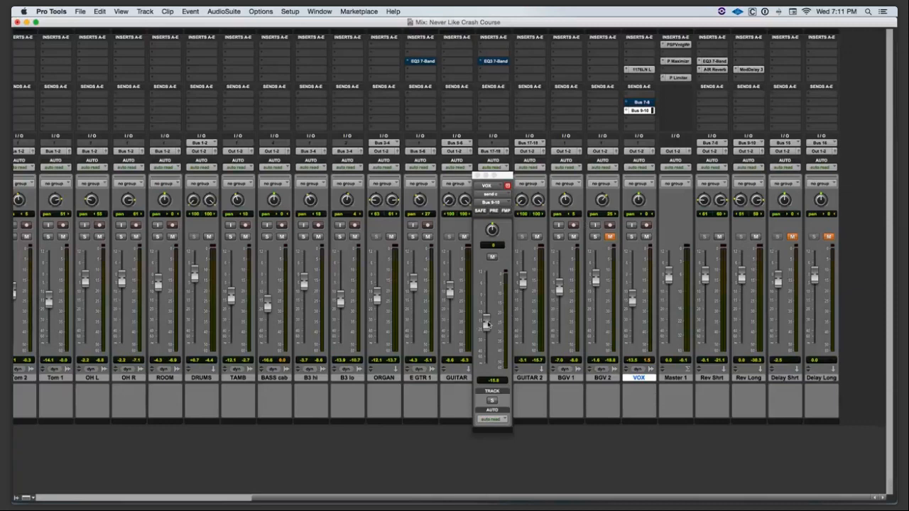
left_click_drag(487, 324, 491, 316)
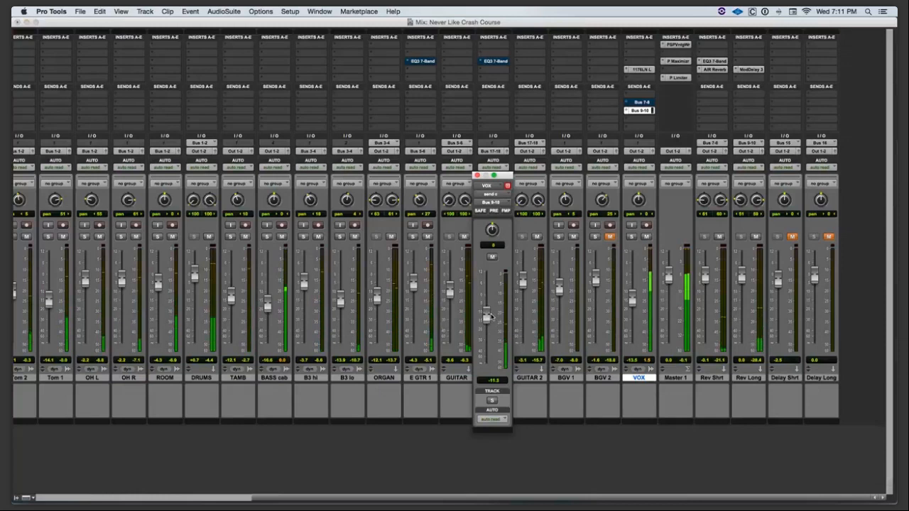
left_click(477, 176)
- Insert an EQ3 7-Band before ModDelay 3 on Rev Long, cutting the lows 12.0 dB at 280.3 Hz and the highs 11.8 dB at 2.30 kHz
left_click(748, 62)
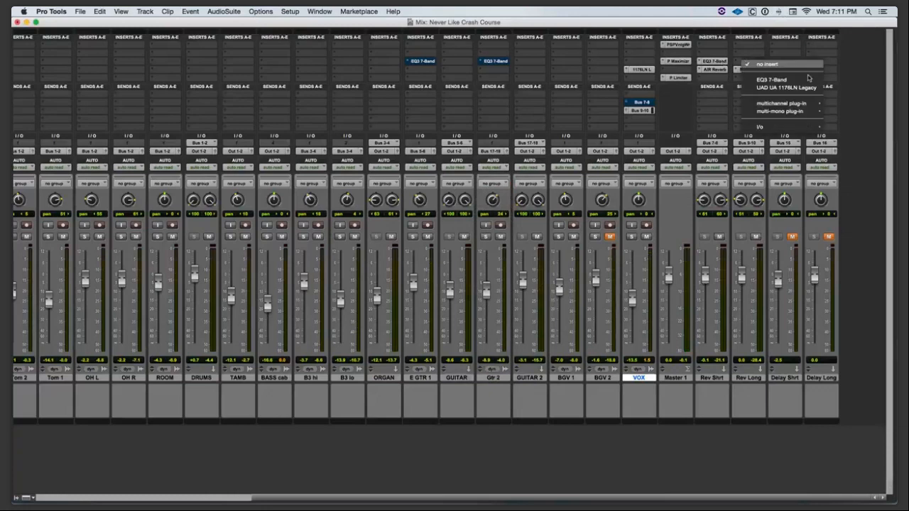
left_click(781, 80)
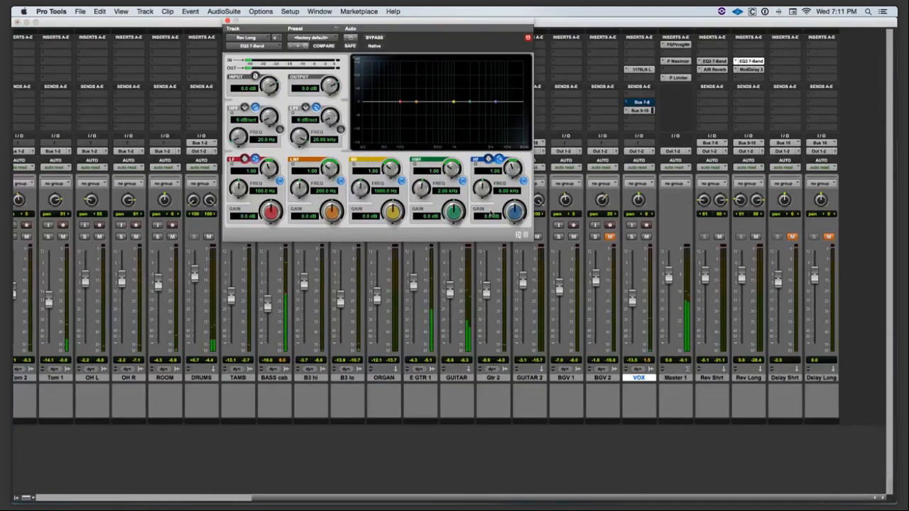
left_click_drag(416, 102, 424, 143)
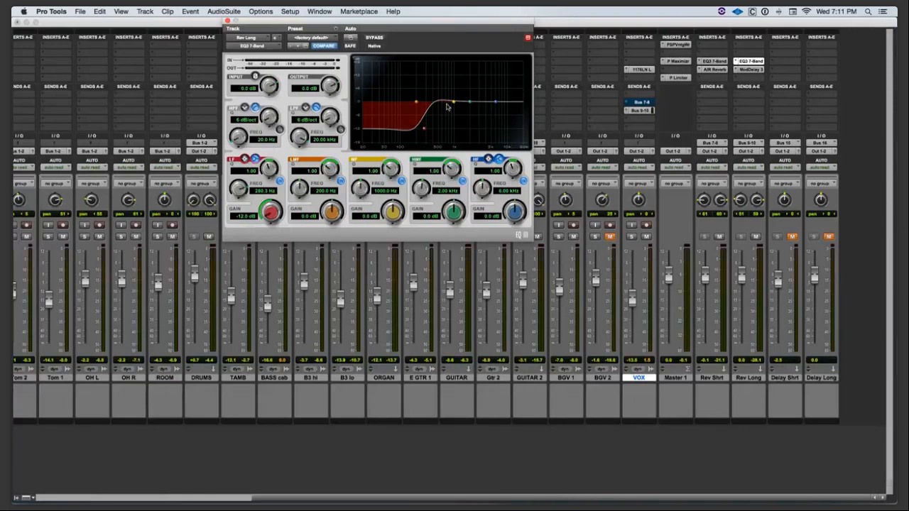
key("space")
left_click_drag(496, 105, 478, 128)
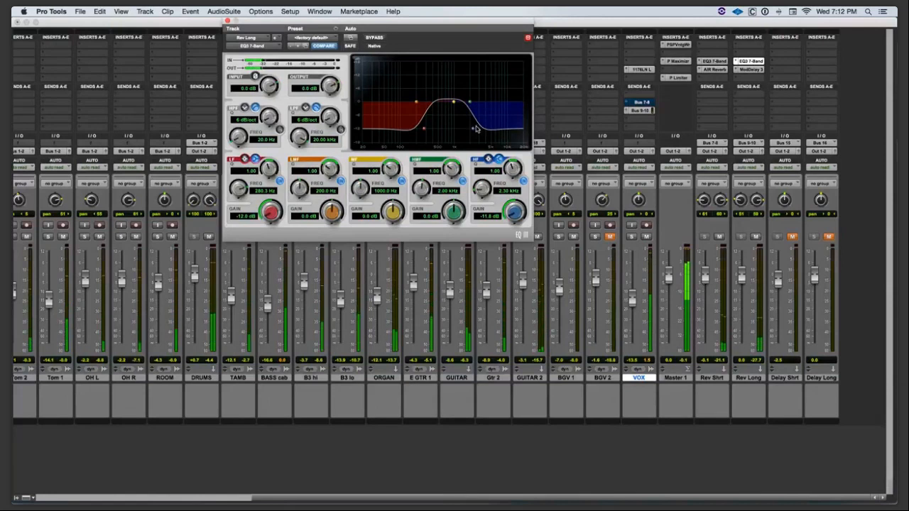
- Compare the mix with the Rev Long EQ bypassed and active, and close its window
left_click(378, 39)
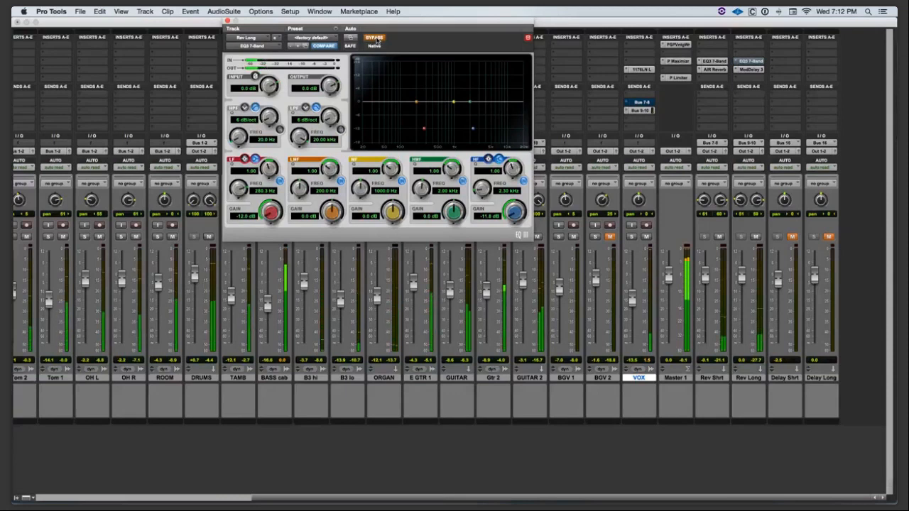
left_click(378, 38)
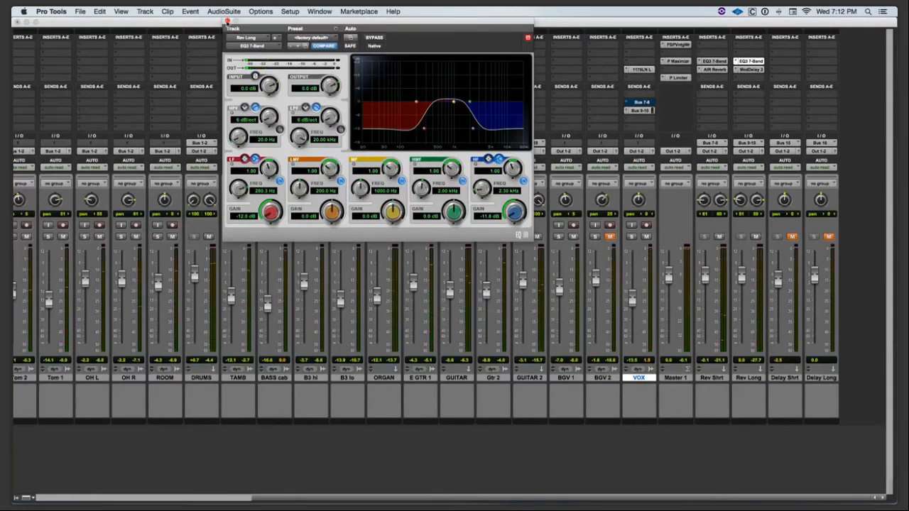
left_click(228, 22)
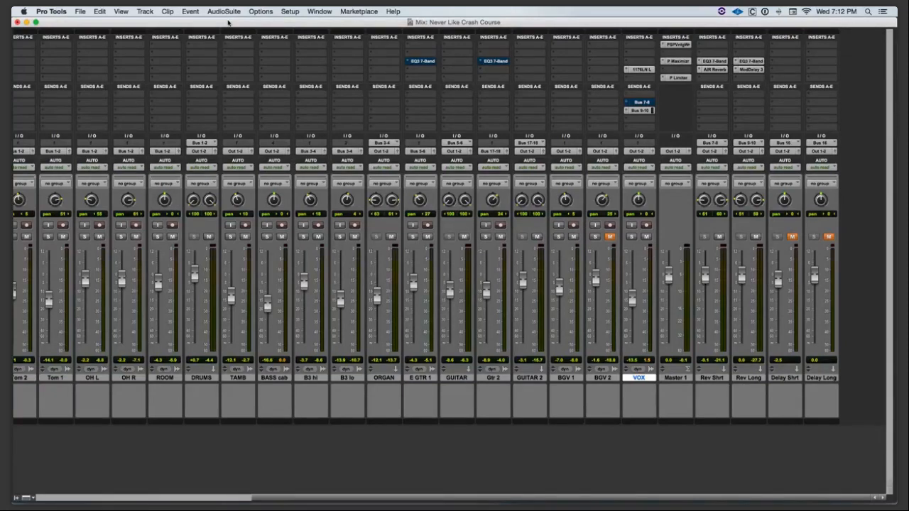
- Reopen the Rev Long EQ and soften its cuts to -4.6 dB at 210.5 Hz for the lows and -4.6 dB at 3.35 kHz for the highs
left_click(746, 61)
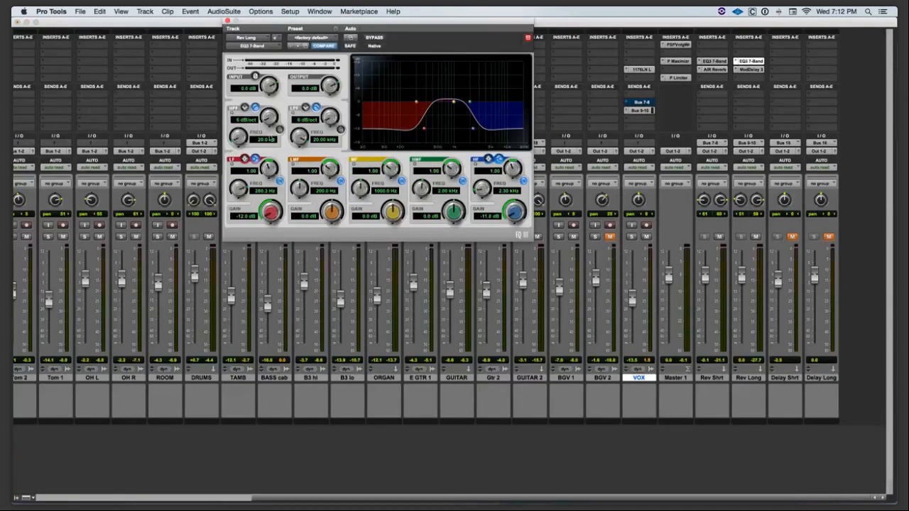
left_click_drag(424, 129, 420, 112)
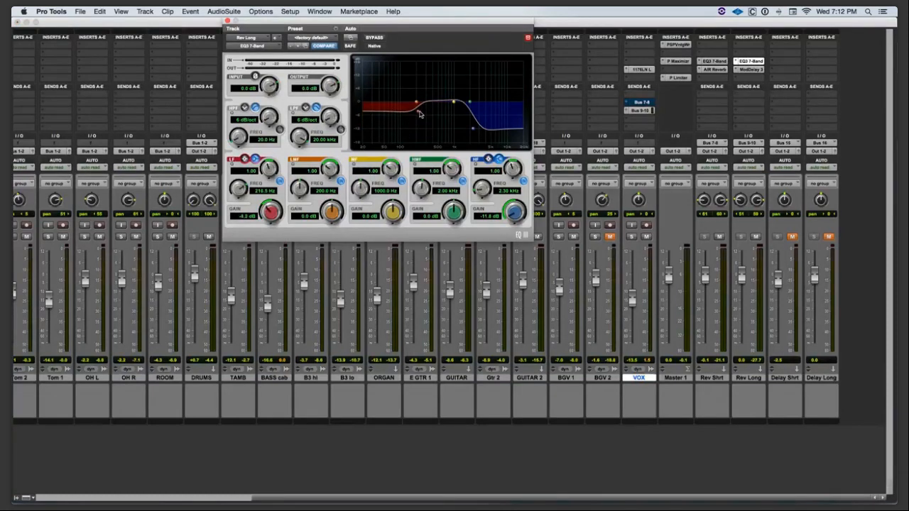
mouse_move(474, 128)
left_mouse_down()
mouse_move(483, 105)
mouse_move(481, 113)
left_mouse_up()
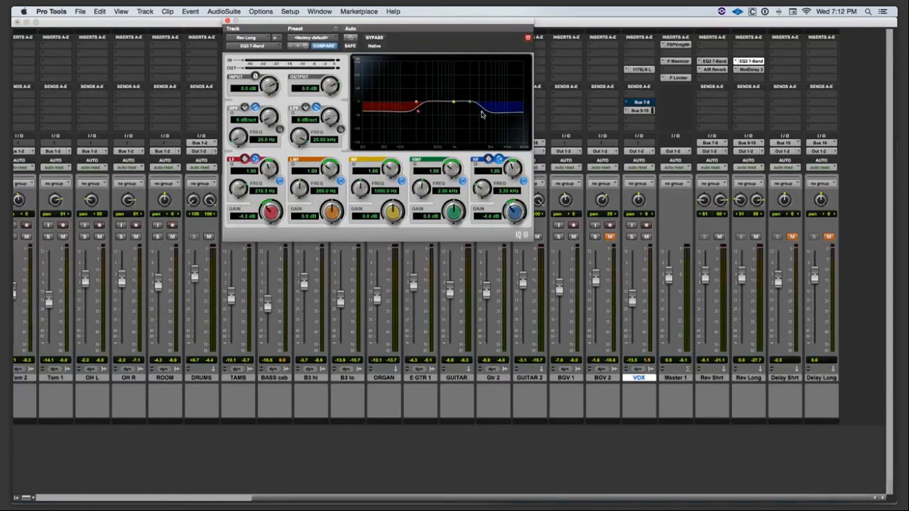
left_click_drag(418, 112, 419, 113)
- Play the mix and lower the VOX track's Bus 9-10 send to reduce the long vocal reverb
key("space")
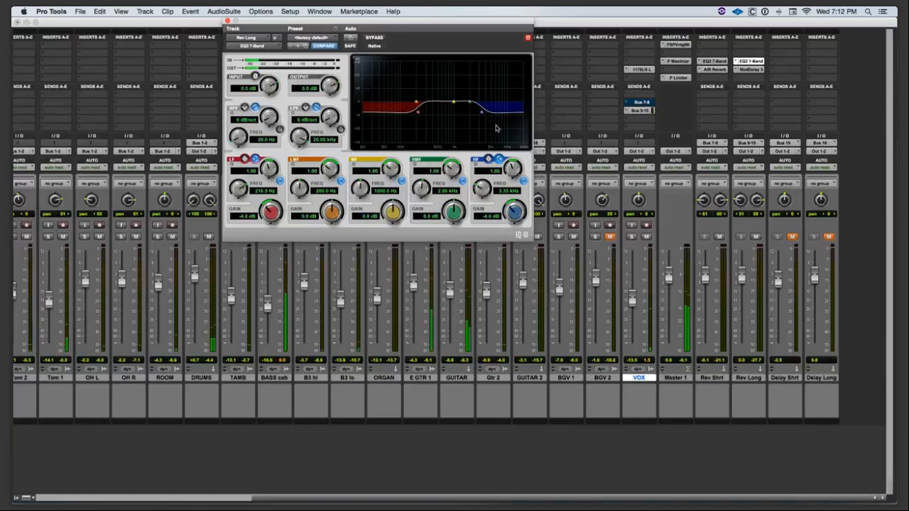
left_click(642, 110)
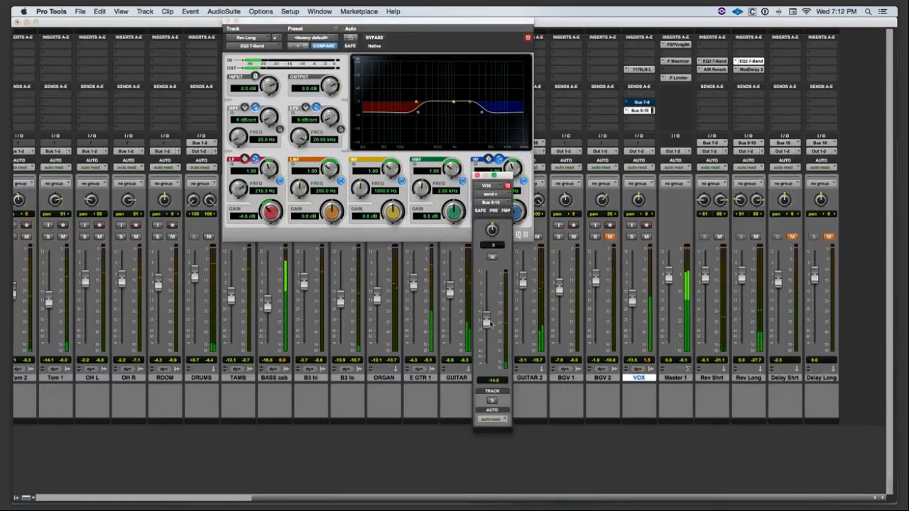
left_click_drag(488, 324, 486, 336)
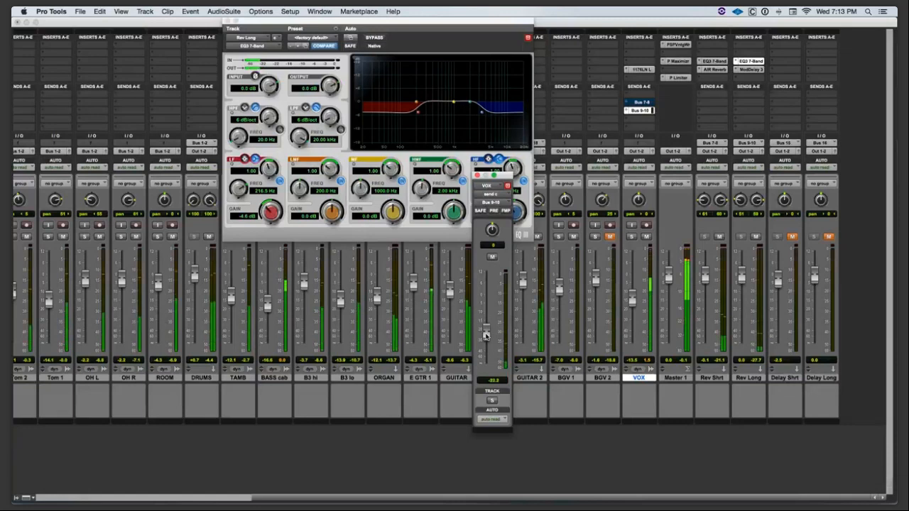